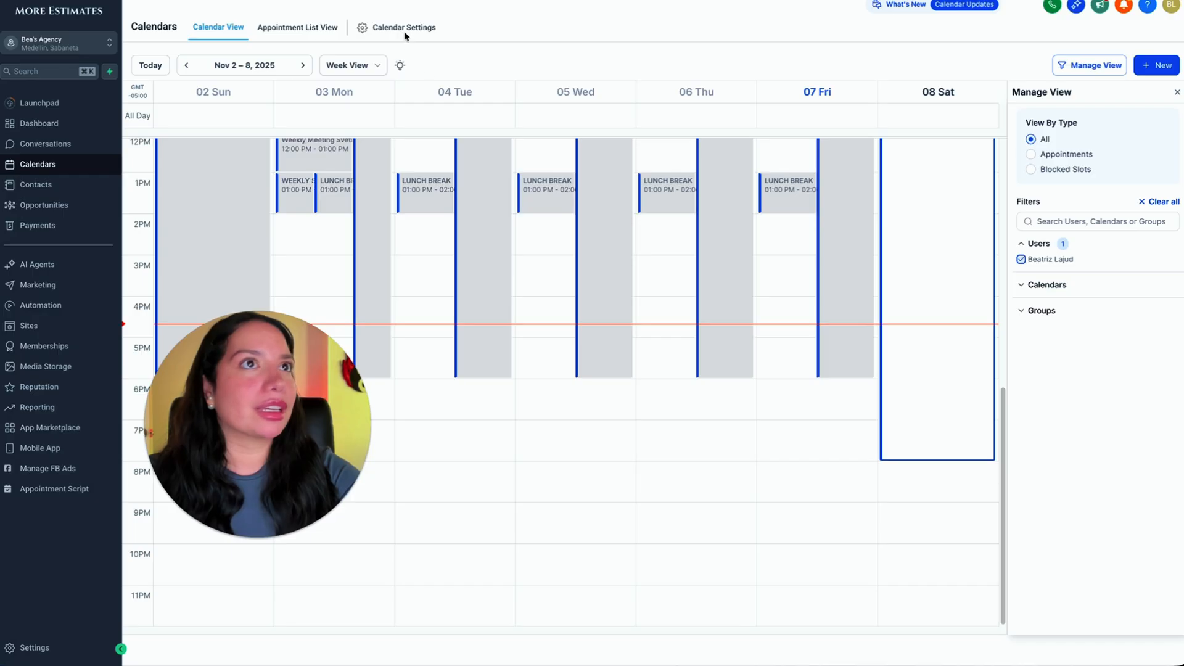
Check the connected calendars and calendar configuration in the calendar settings, and return to the list of calendars.
left_click(414, 28)
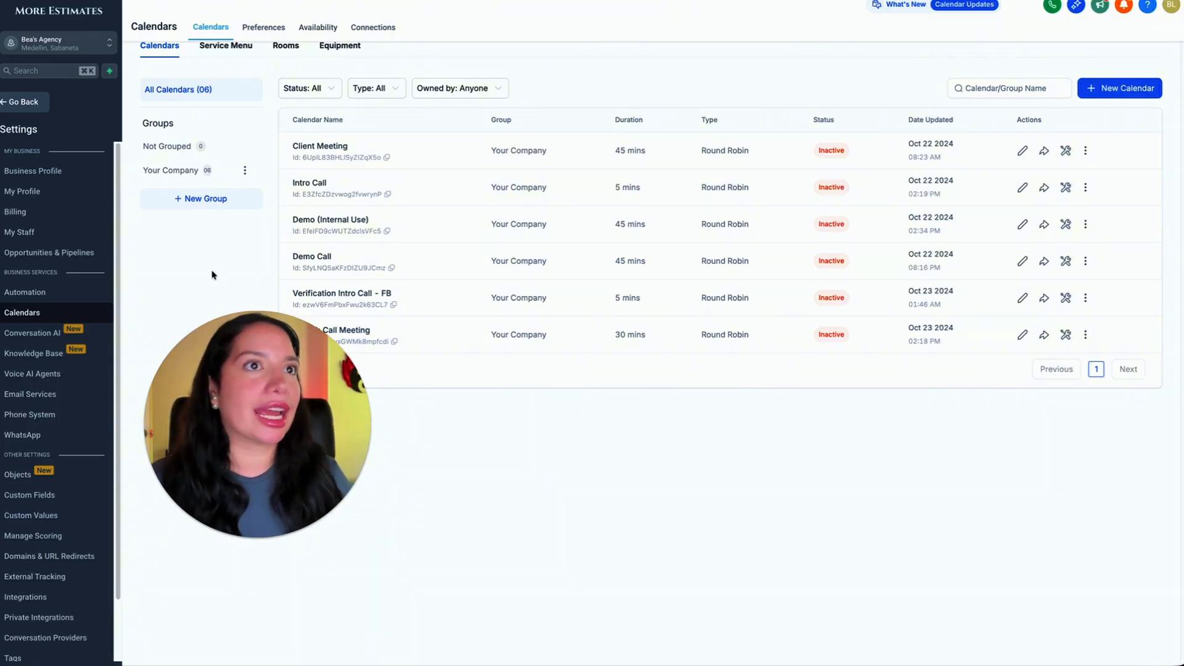
left_click_drag(264, 417, 285, 482)
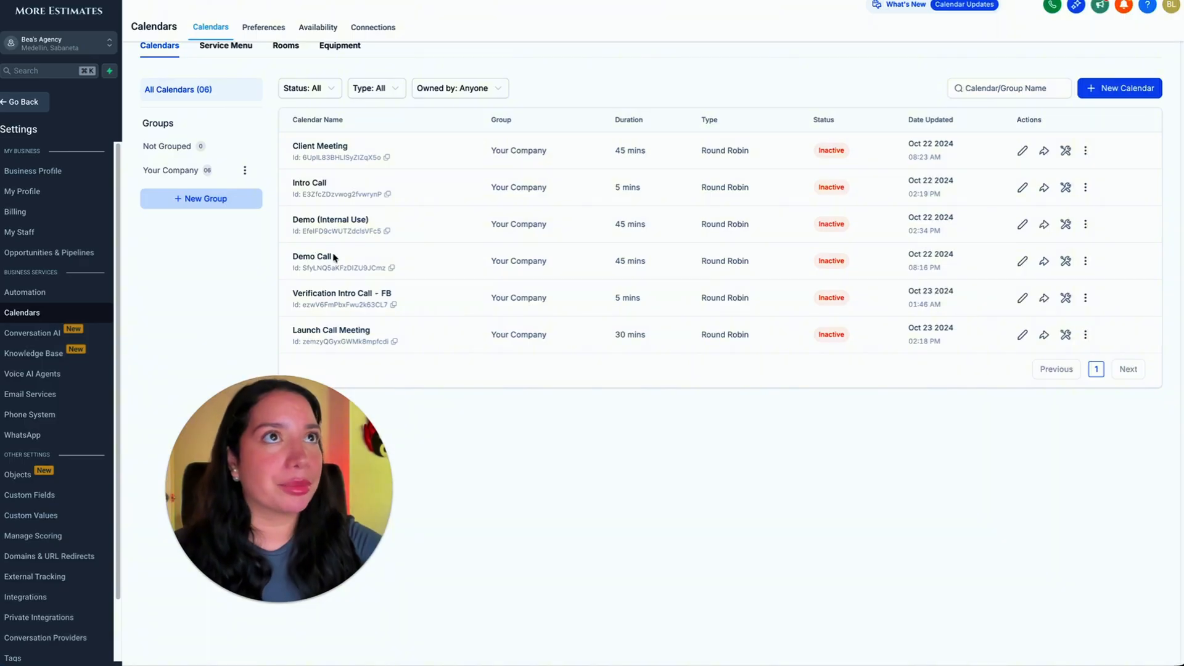
left_click(387, 30)
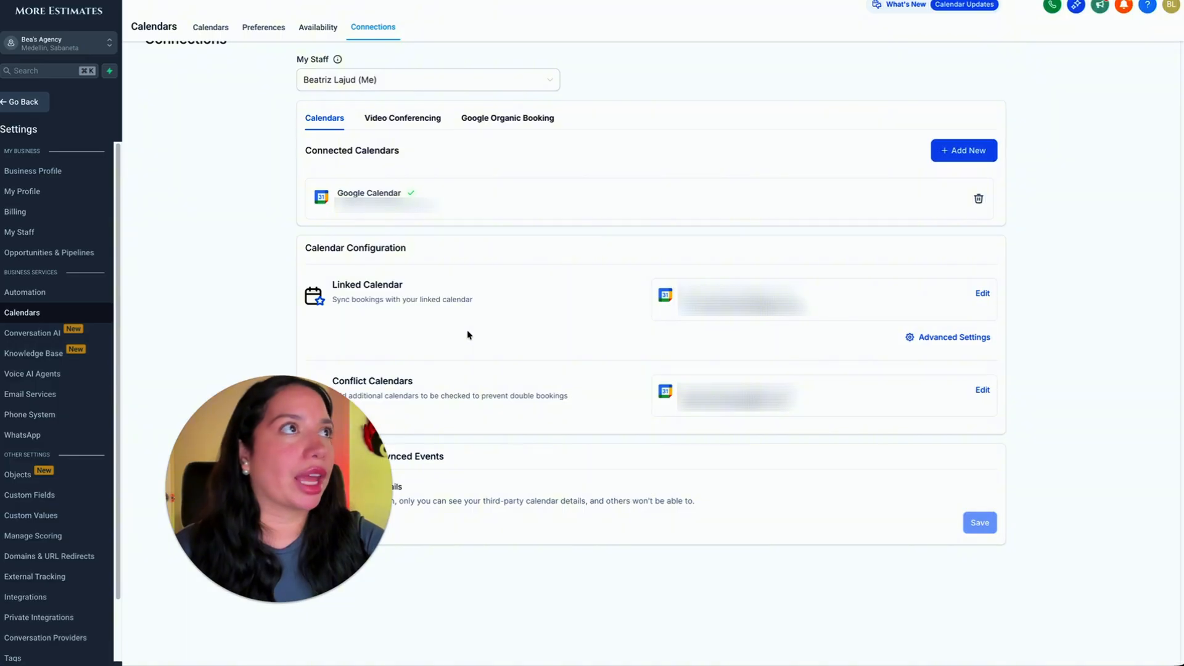
left_click(212, 29)
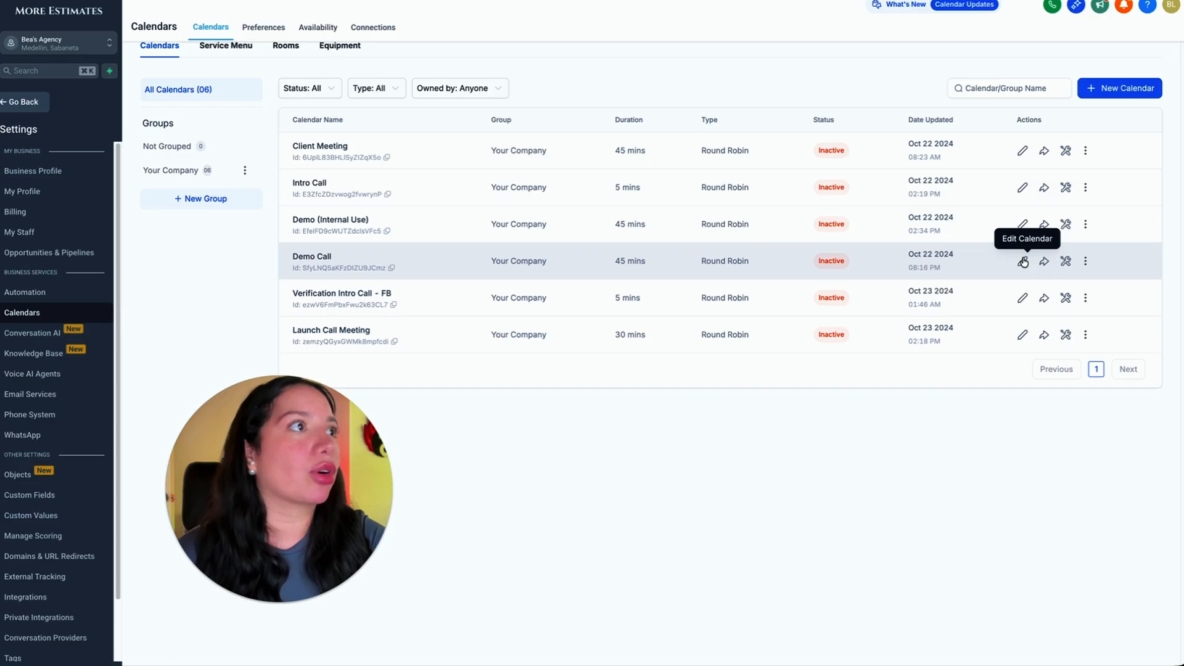
Open the Demo Call calendar for editing and review its name, description and group in the meeting details.
left_click(1023, 262)
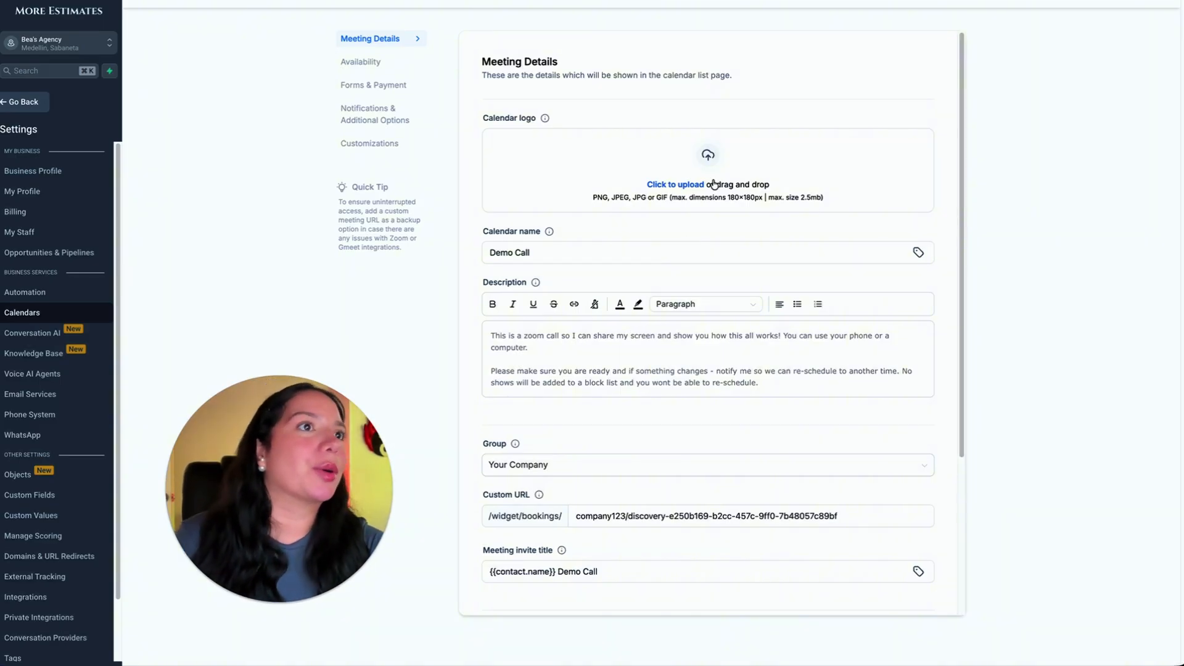
scroll(700, 338, "down", 1)
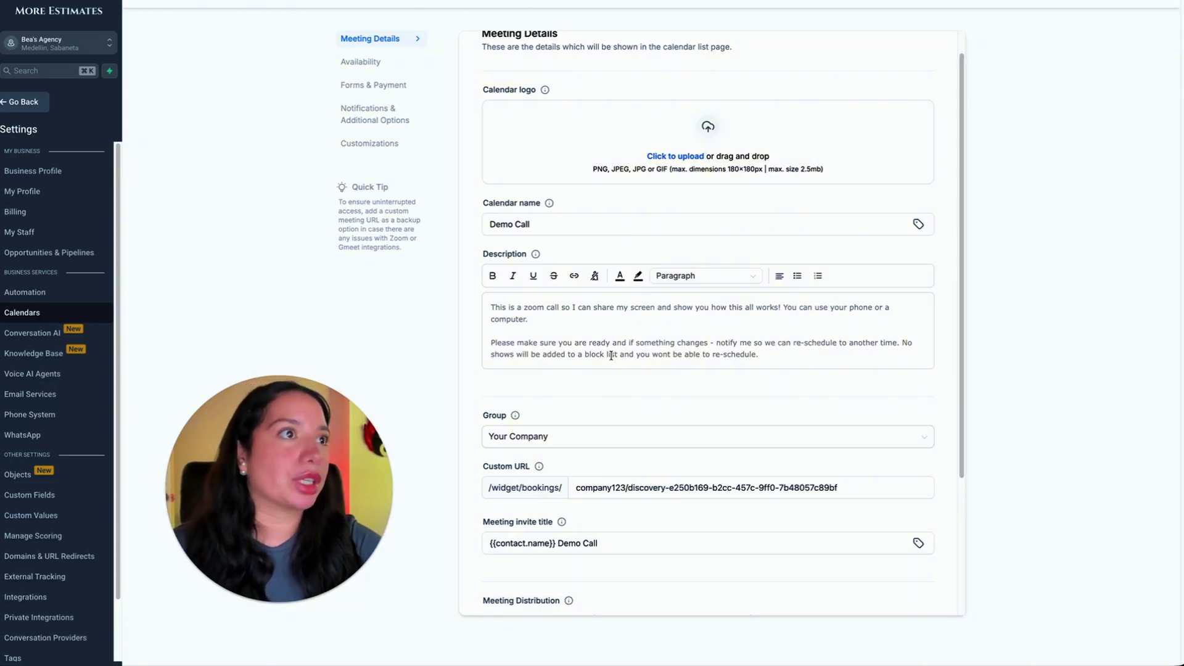
scroll(611, 356, "down", 1)
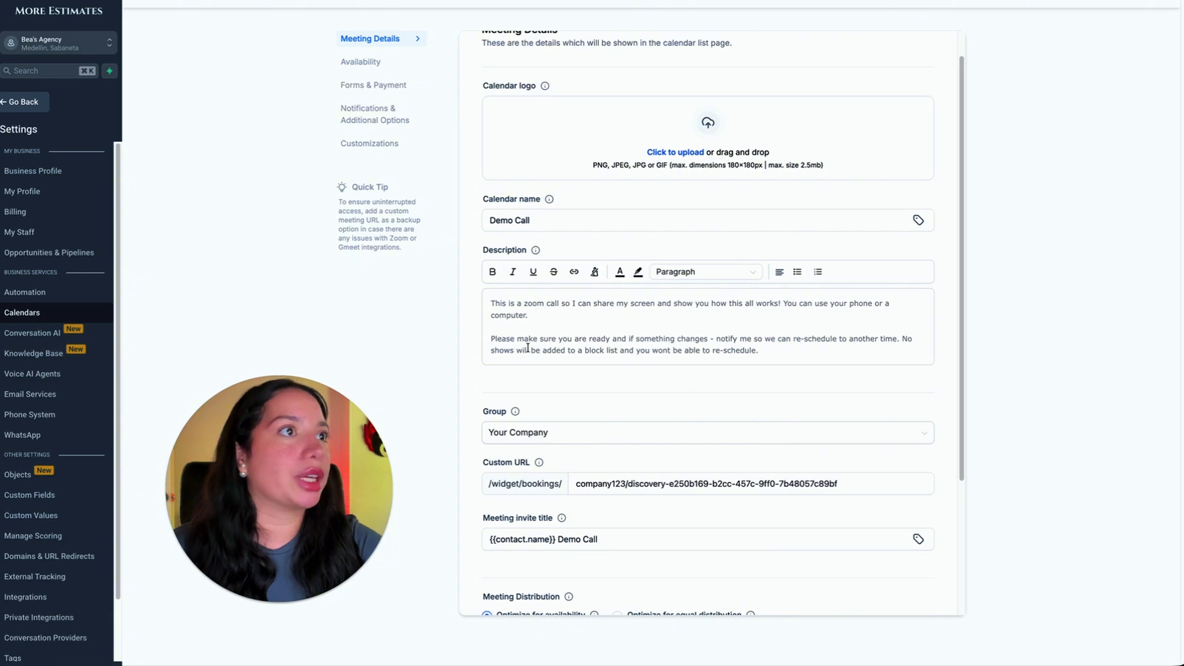
scroll(635, 320, "up", 1)
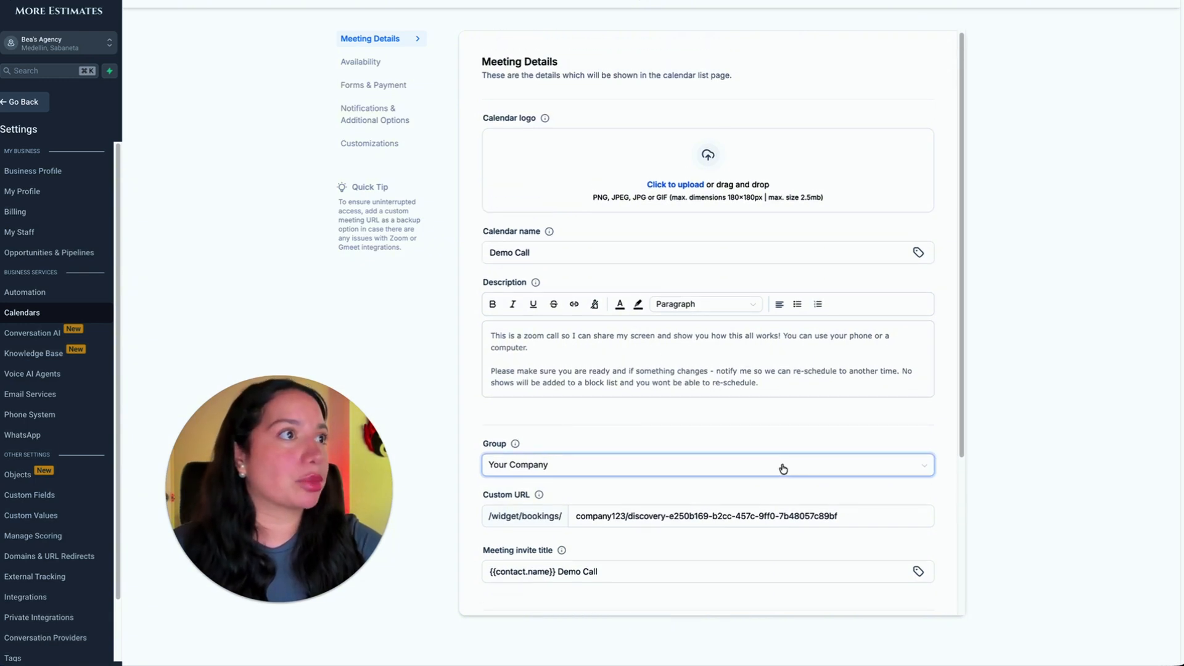
scroll(779, 418, "down", 3)
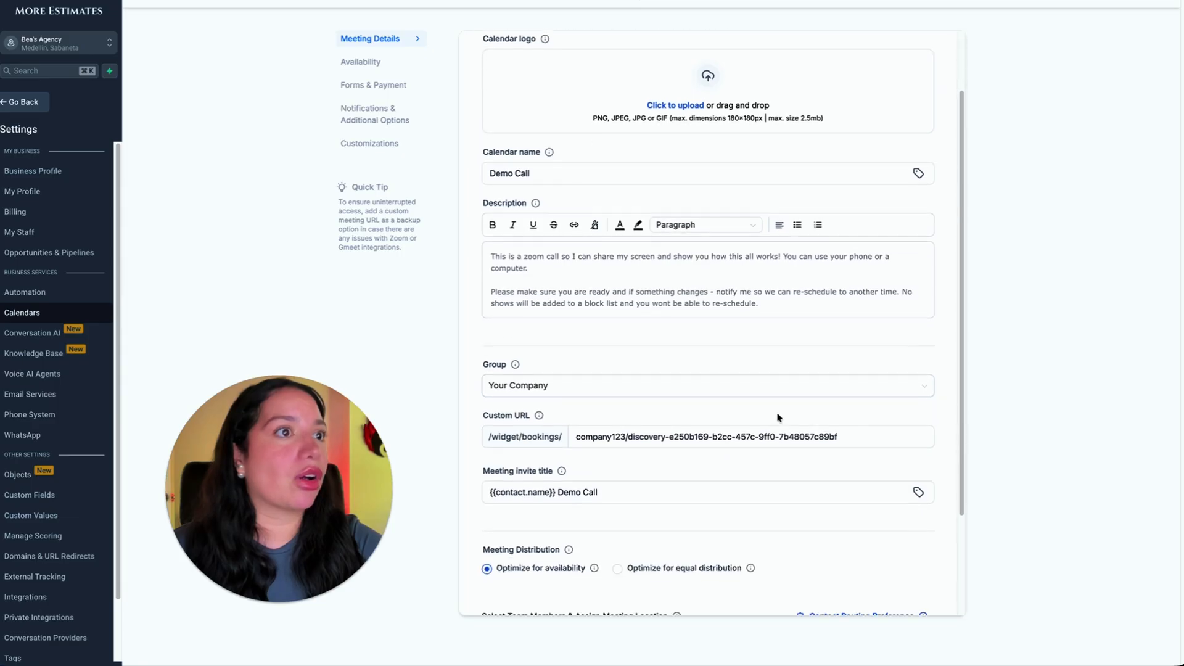
Replace the Demo Call calendar's custom URL slug with sampleagency/democall.
left_click(628, 440)
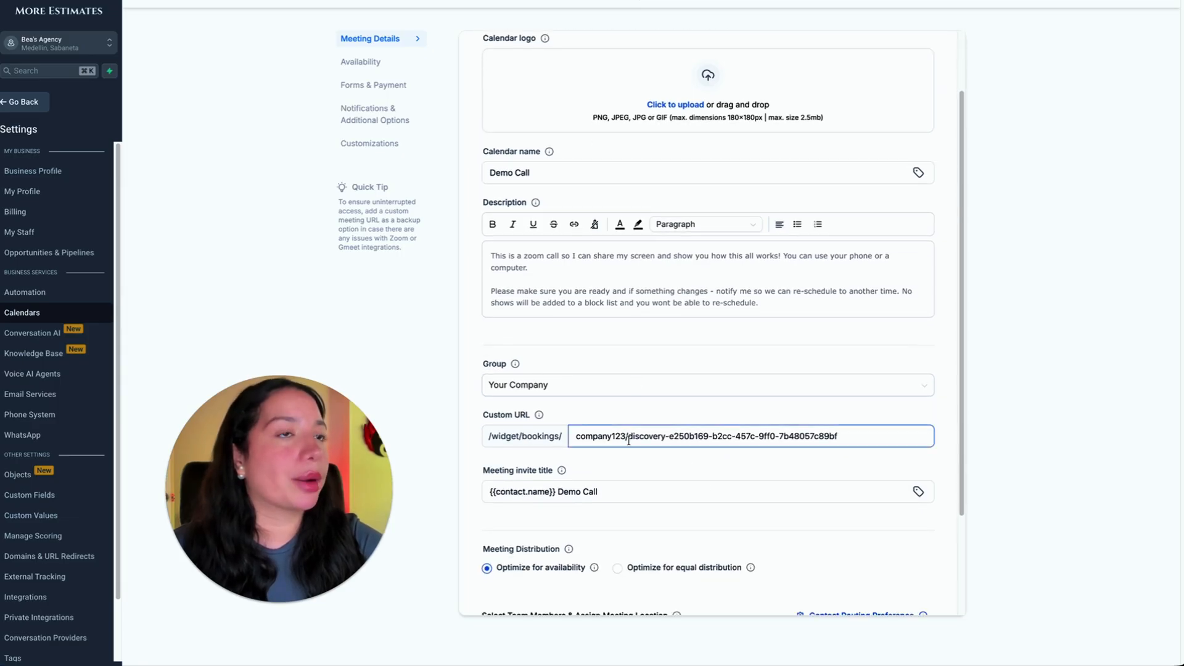
left_click_drag(842, 439, 530, 425)
key("BackSpace")
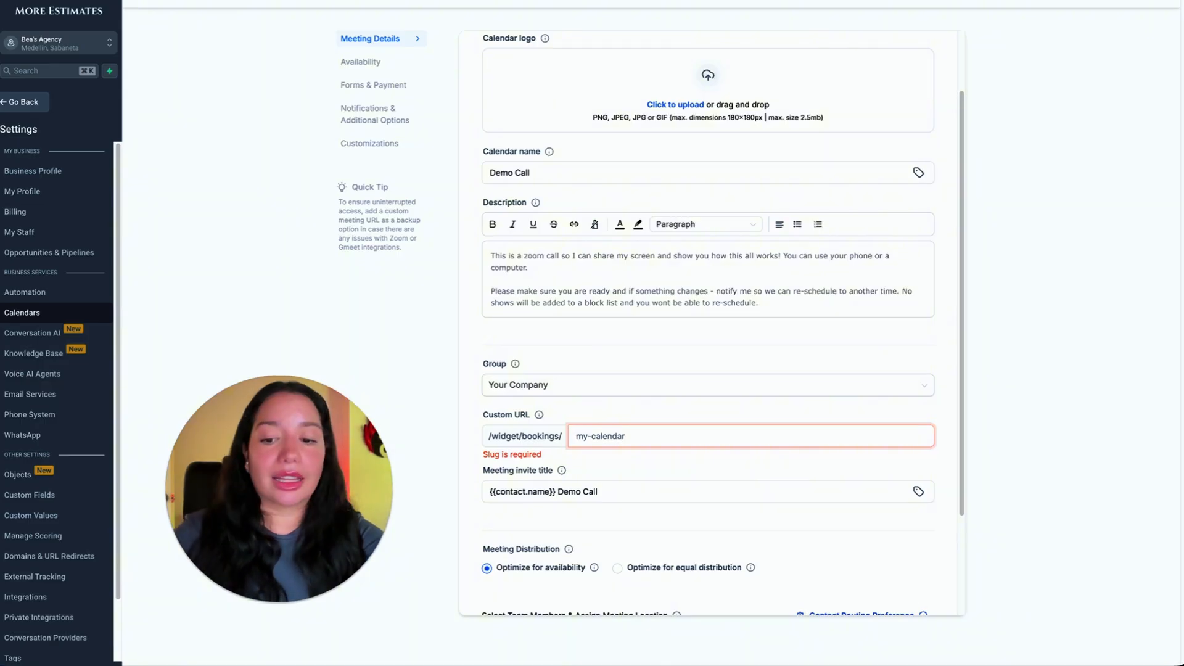
type("samplea")
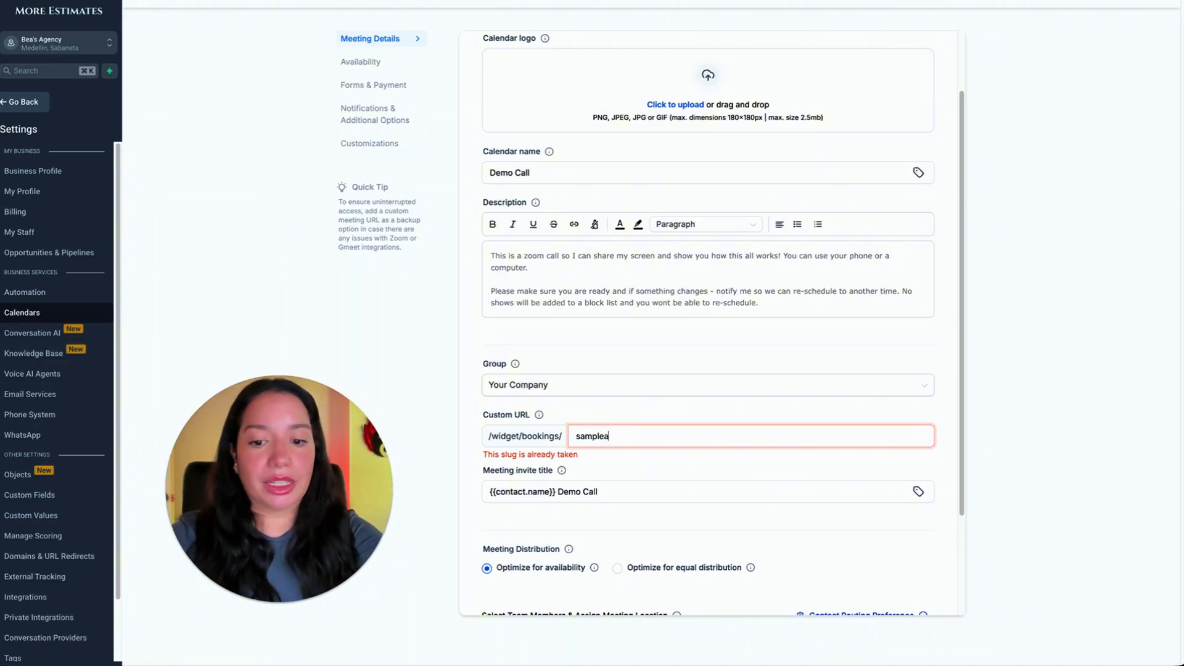
type("gency/democall")
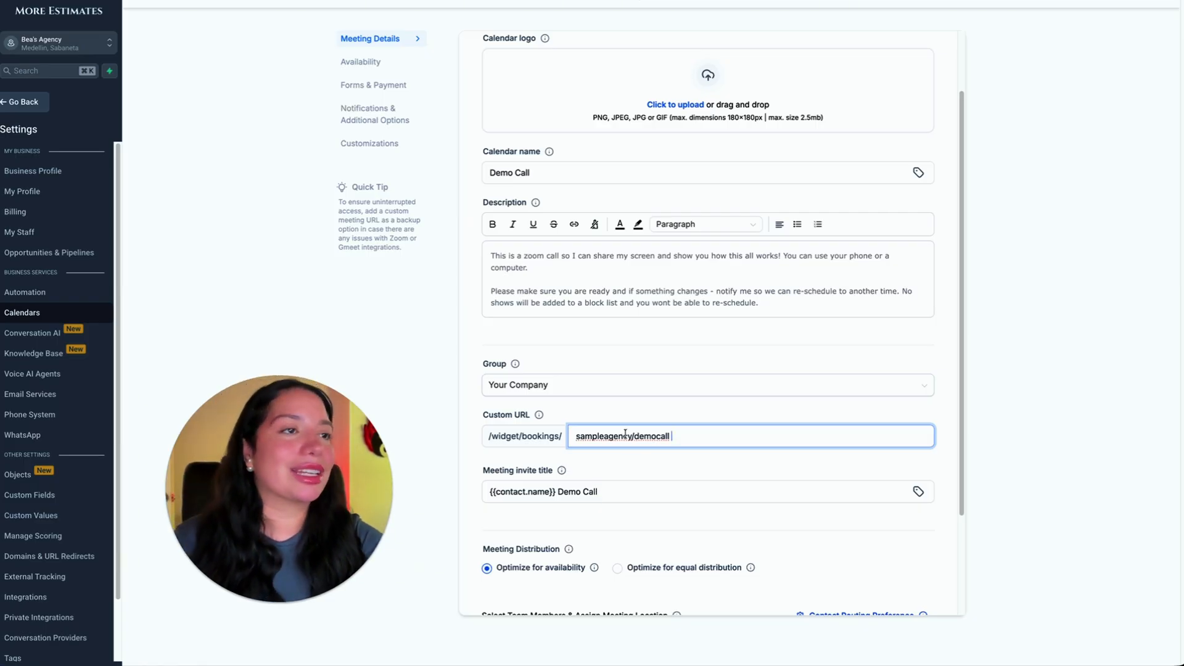
Assign the listed team member to the Demo Call calendar and set their meeting location to Zoom.
scroll(664, 465, "down", 3)
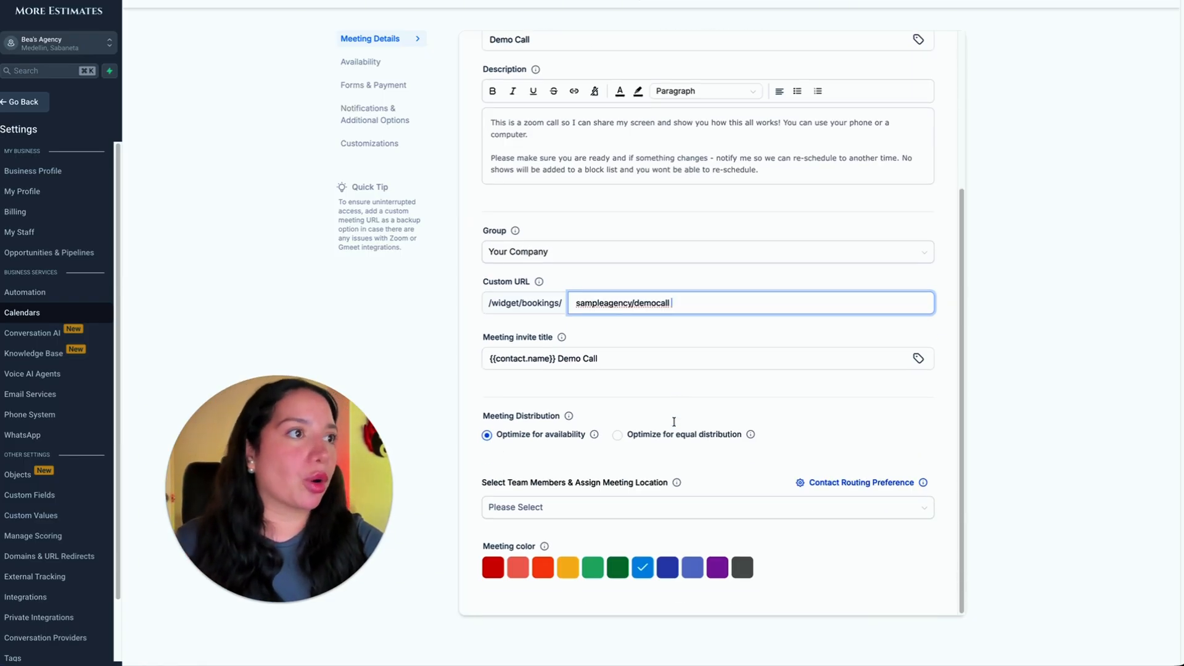
left_click(560, 513)
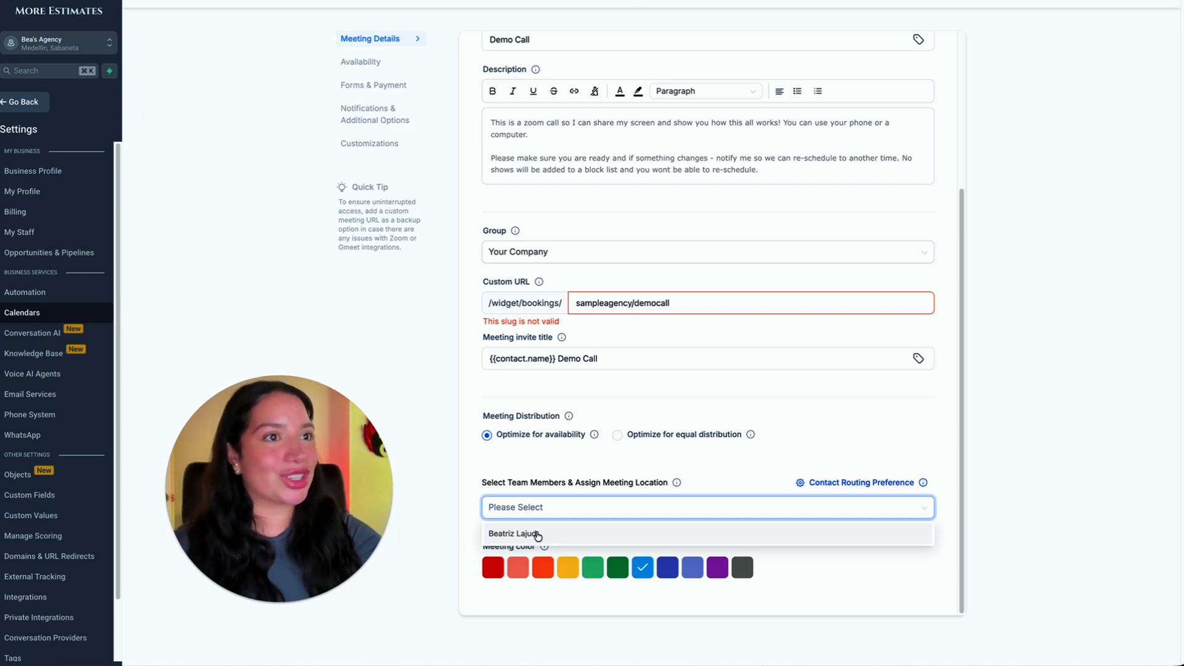
left_click(538, 534)
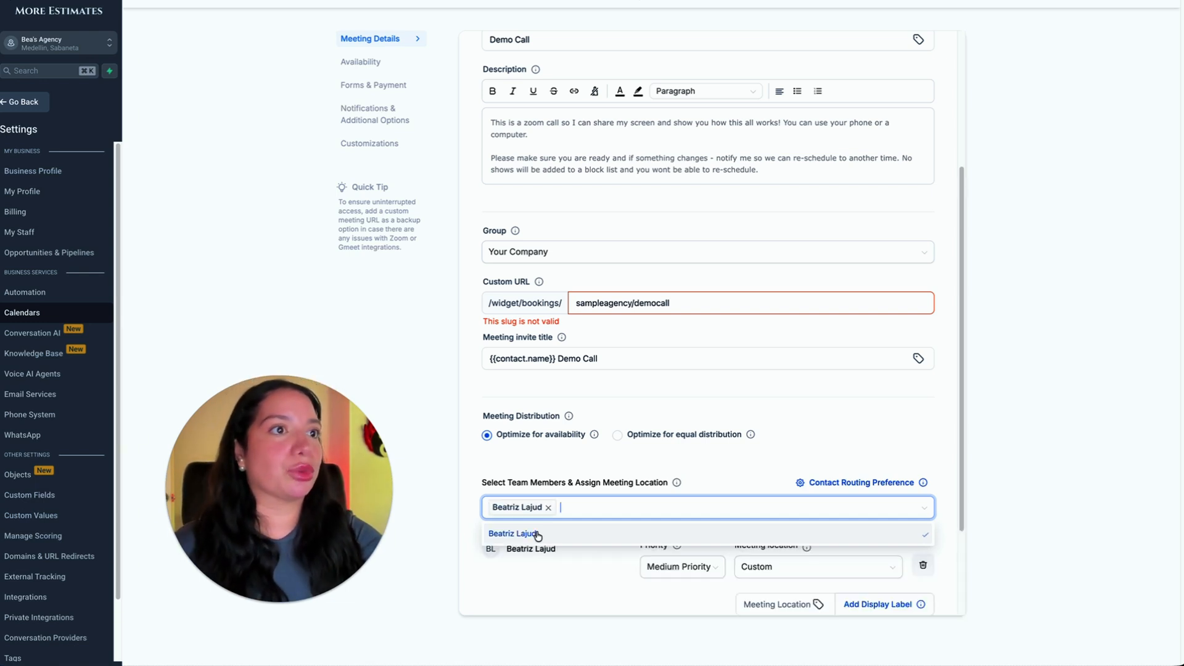
left_click(556, 580)
scroll(639, 591, "down", 2)
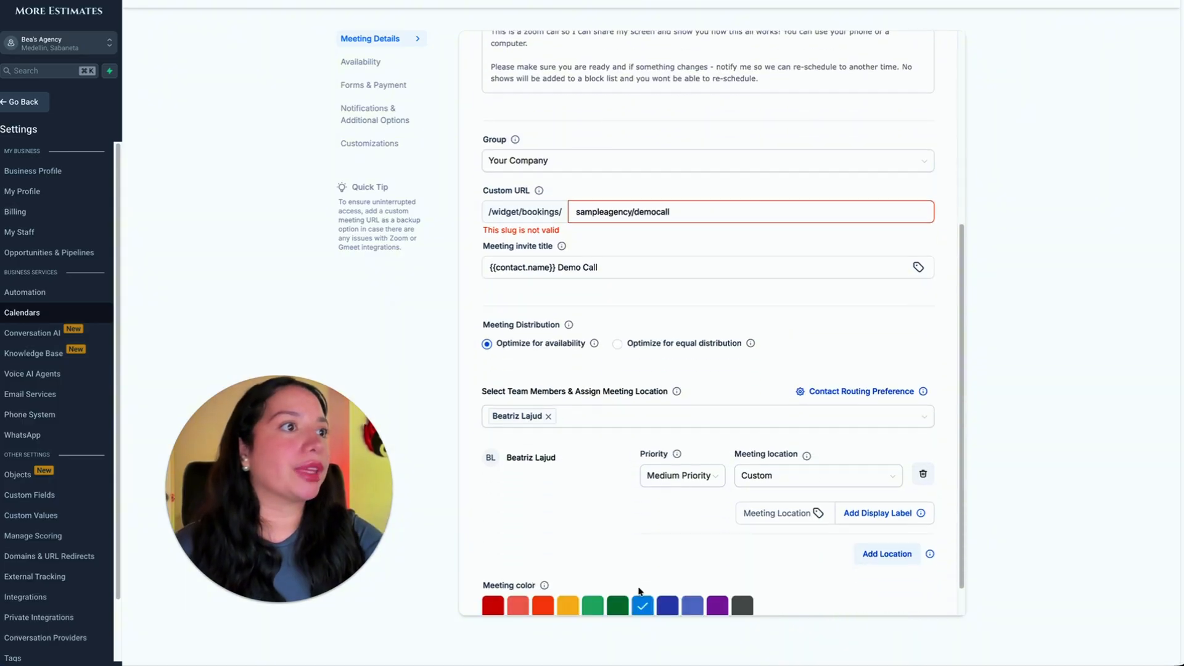
left_click(793, 478)
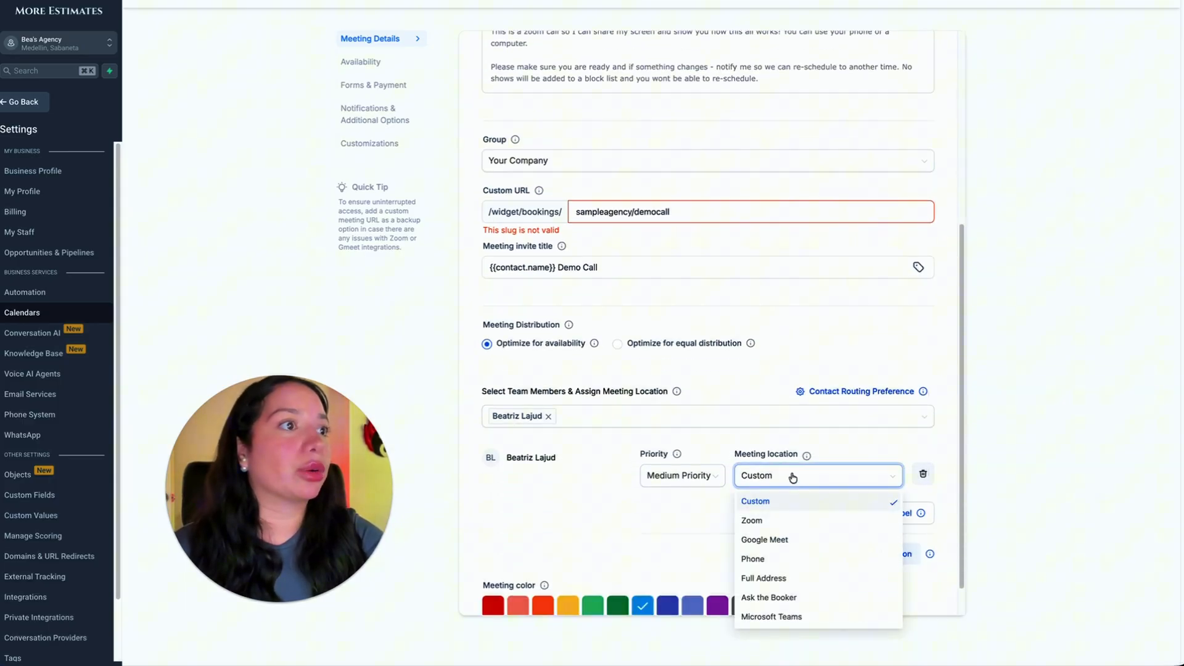
left_click(758, 521)
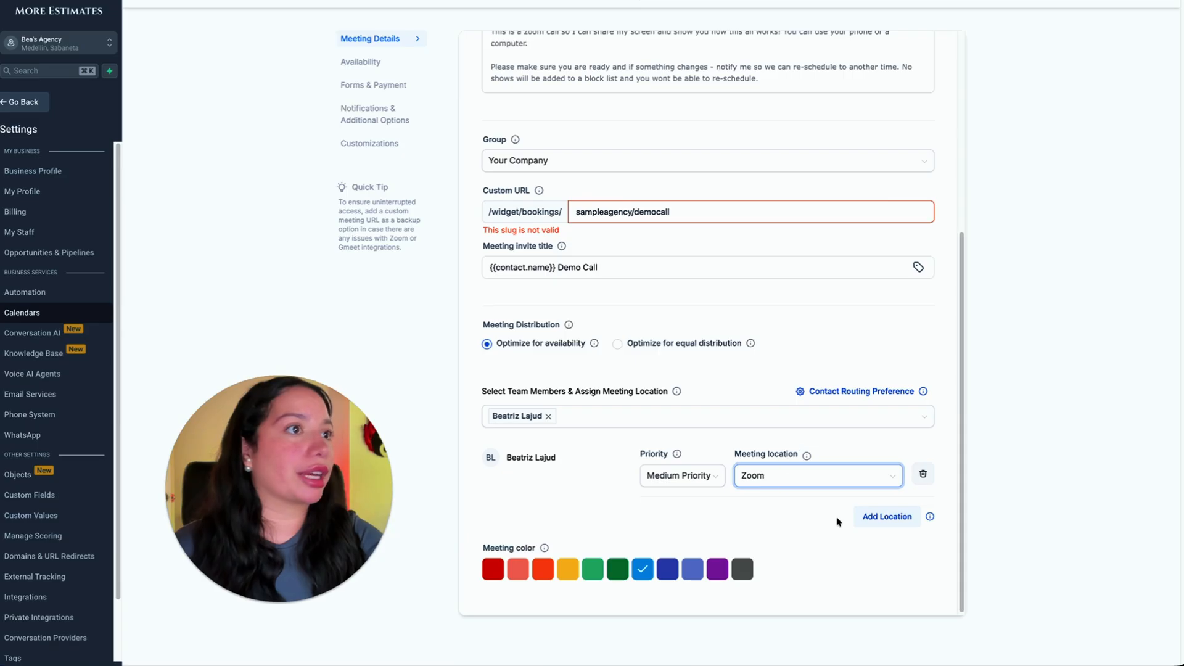
Review the calendar's availability, including weekly hours, slot interval, meeting duration, scheduling notice, booking limits and buffer times.
scroll(896, 361, "up", 3)
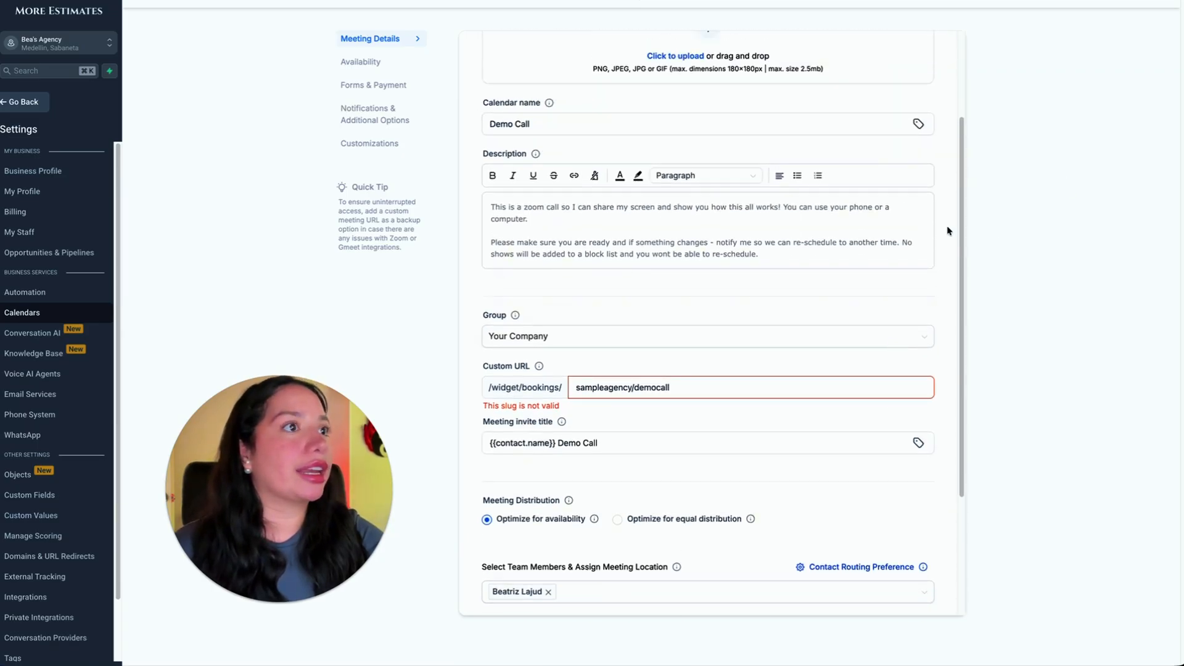
scroll(950, 231, "up", 2)
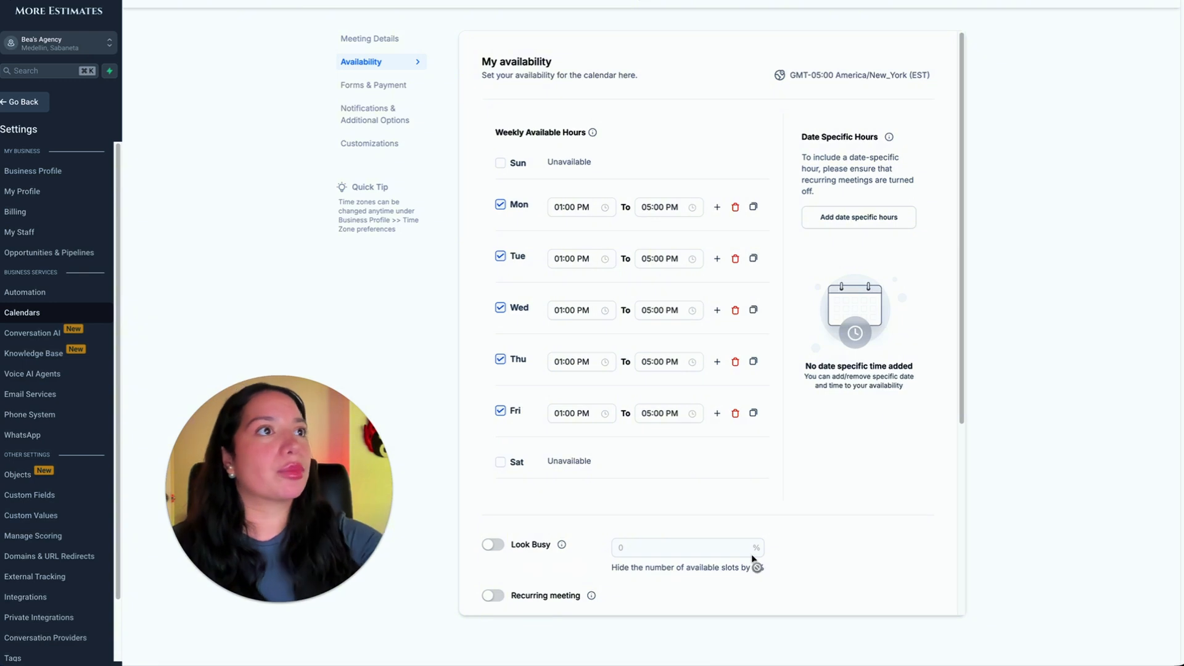
scroll(516, 529, "down", 1)
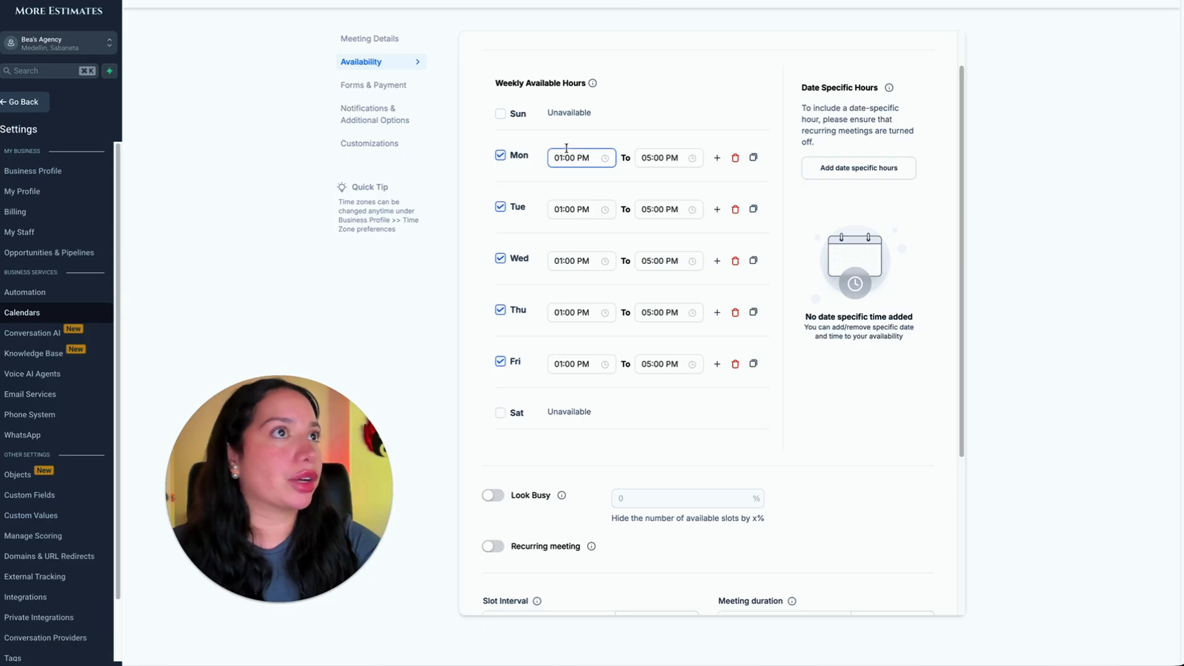
scroll(687, 251, "down", 2)
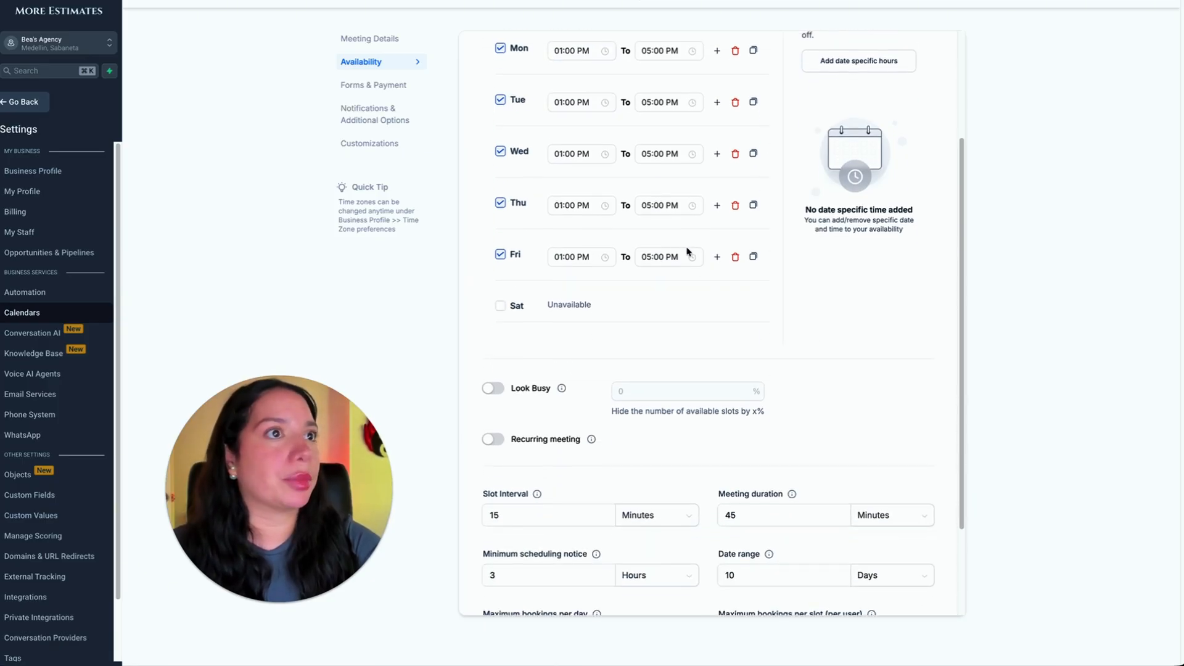
scroll(565, 186, "up", 1)
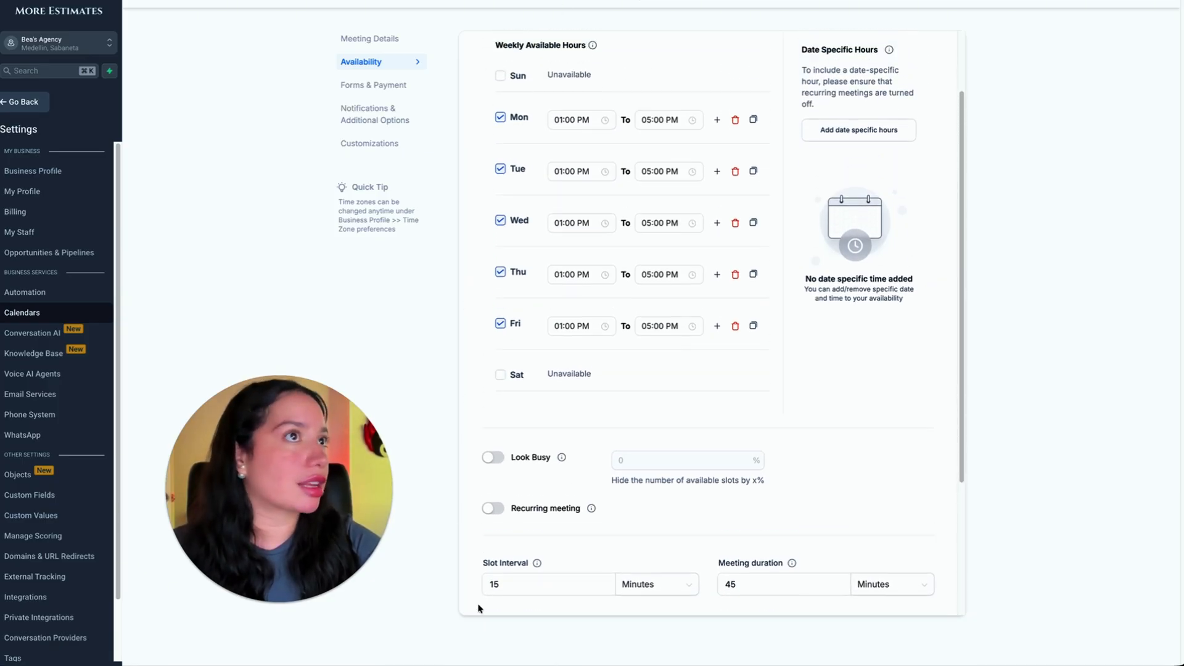
scroll(498, 566, "down", 3)
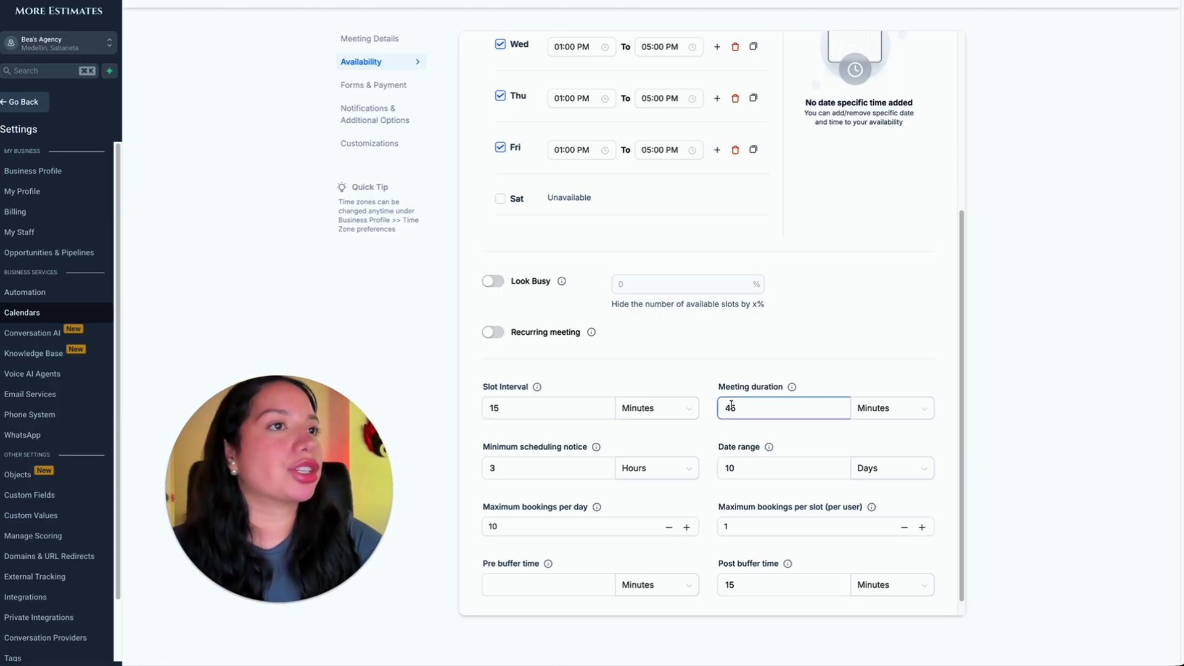
scroll(616, 524, "down", 1)
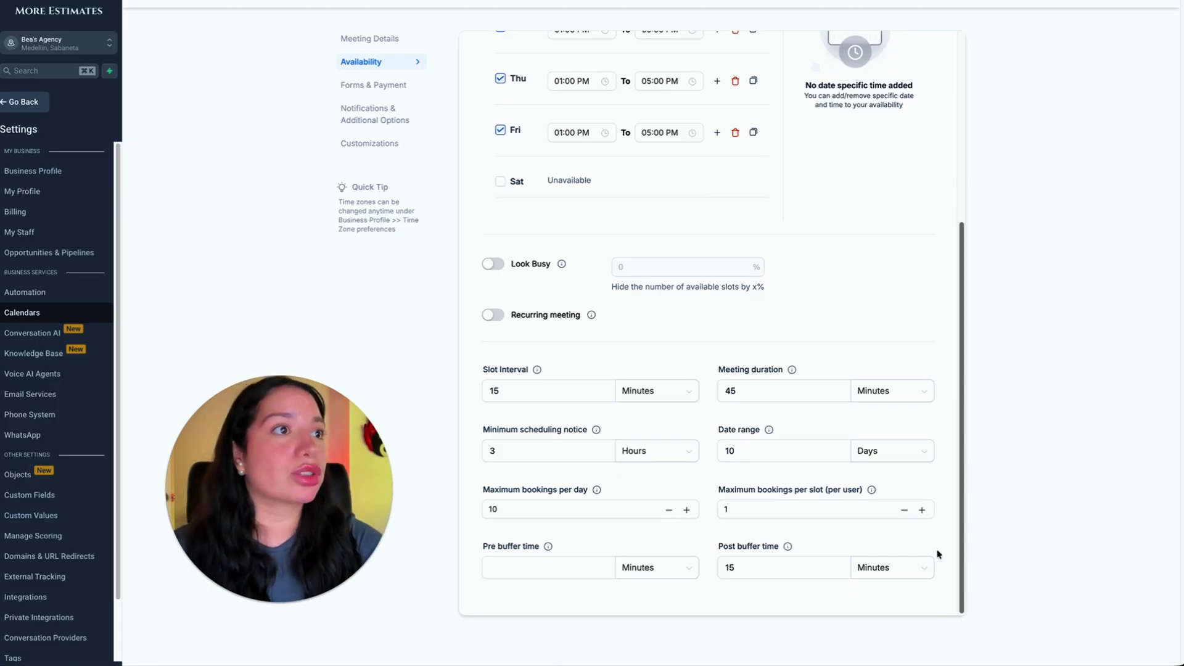
scroll(937, 553, "up", 1)
scroll(938, 554, "down", 1)
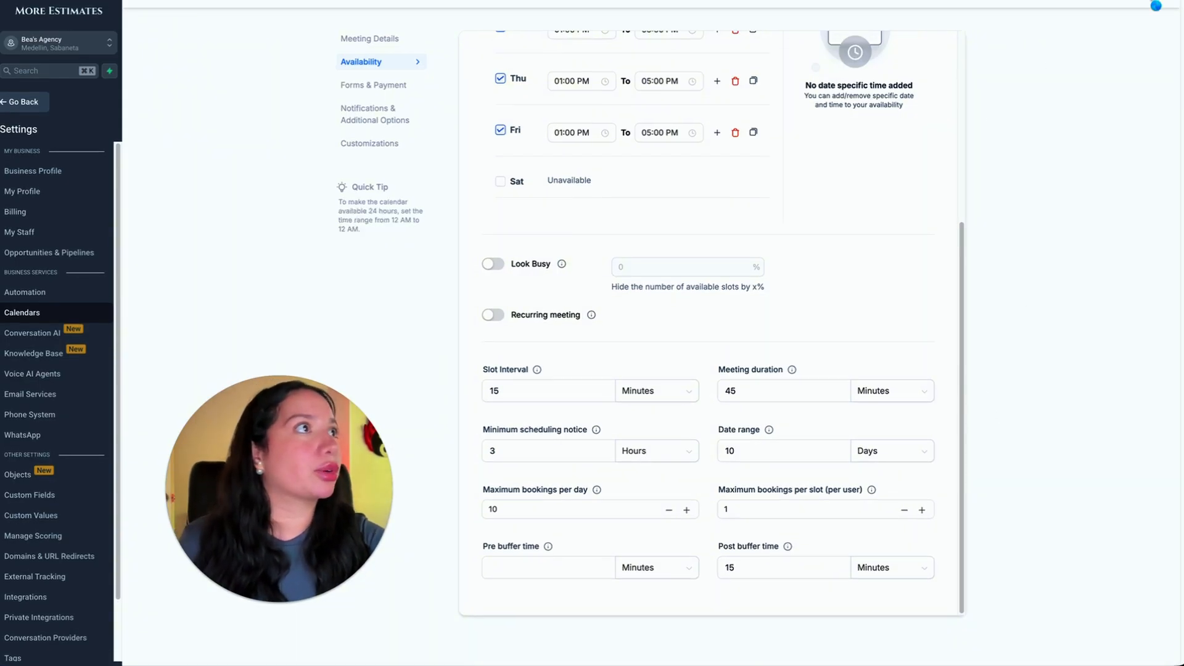
Review the booking form, consent text, confirmation page and payment options in the calendar's forms and payment settings.
scroll(863, 210, "down", 5)
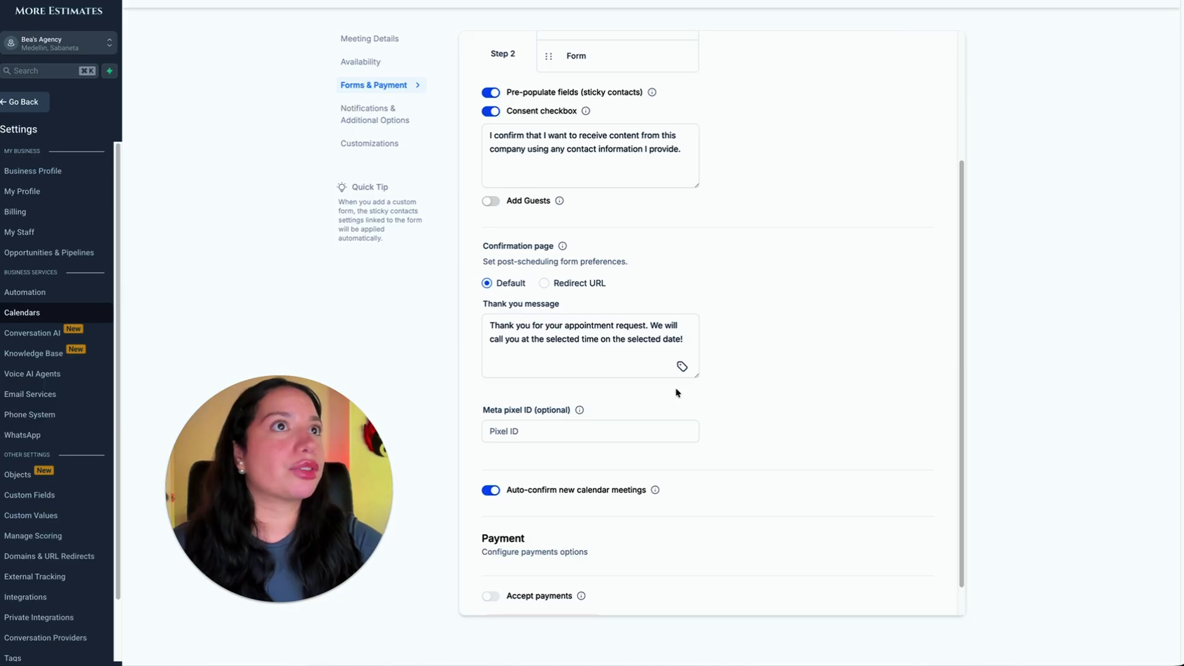
scroll(676, 391, "up", 3)
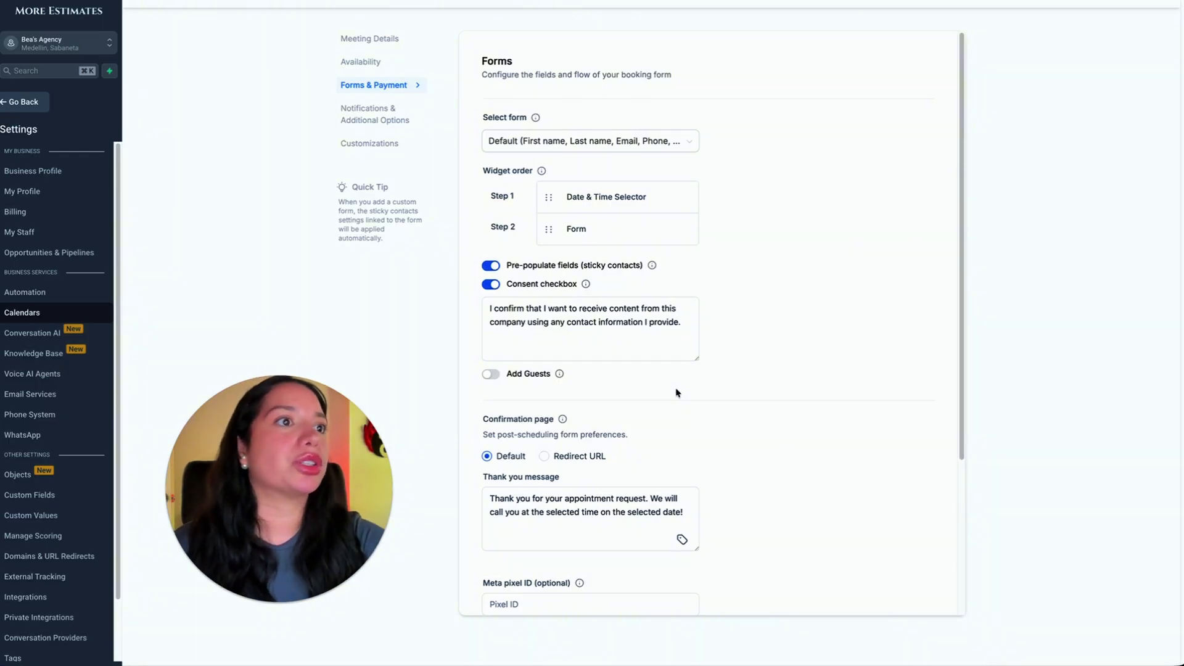
scroll(679, 388, "down", 2)
scroll(668, 343, "down", 2)
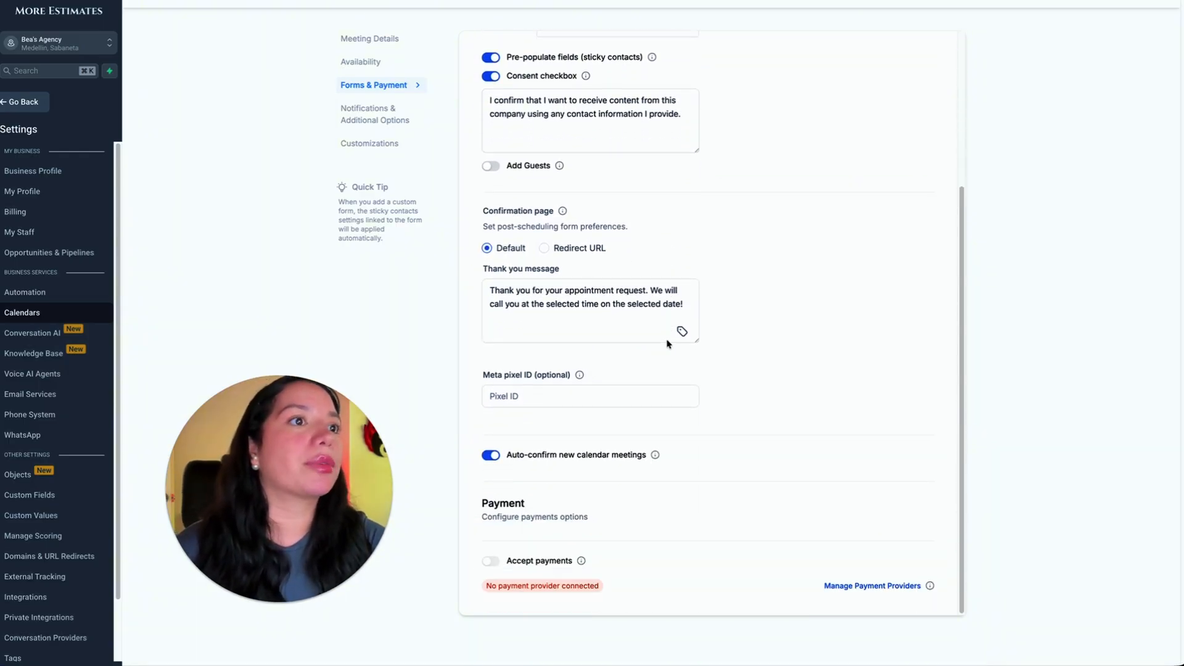
scroll(668, 343, "up", 4)
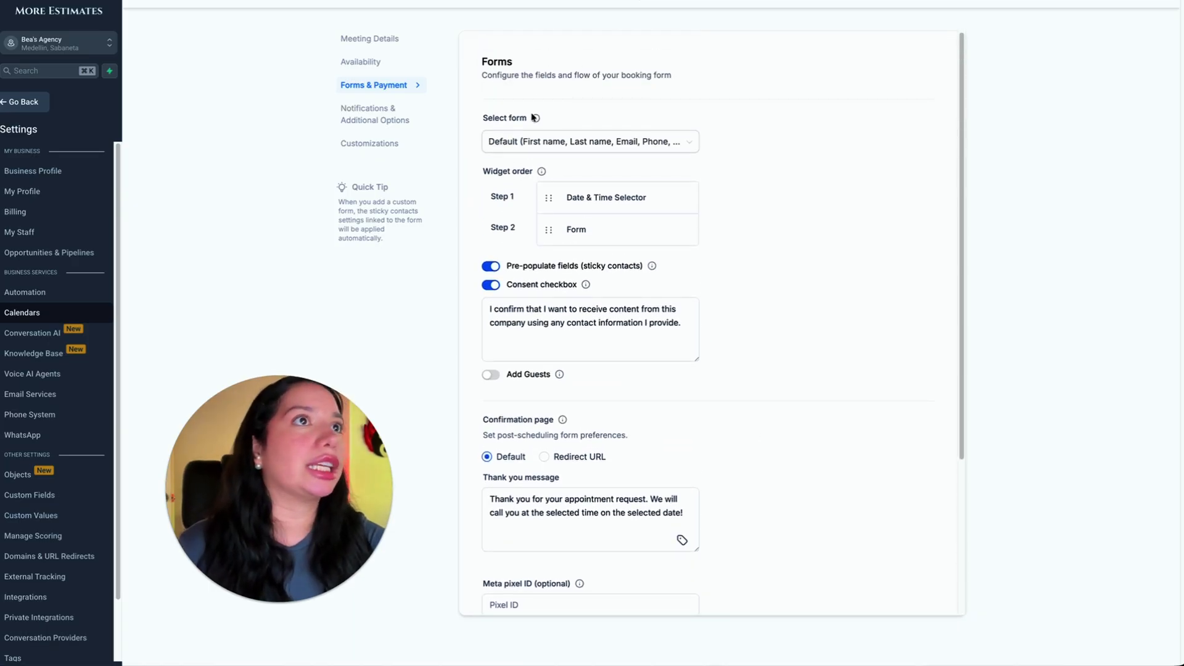
Review the calendar's notifications, attendee invitation options and the cancellation and reschedule policy.
left_click(391, 119)
scroll(709, 253, "down", 1)
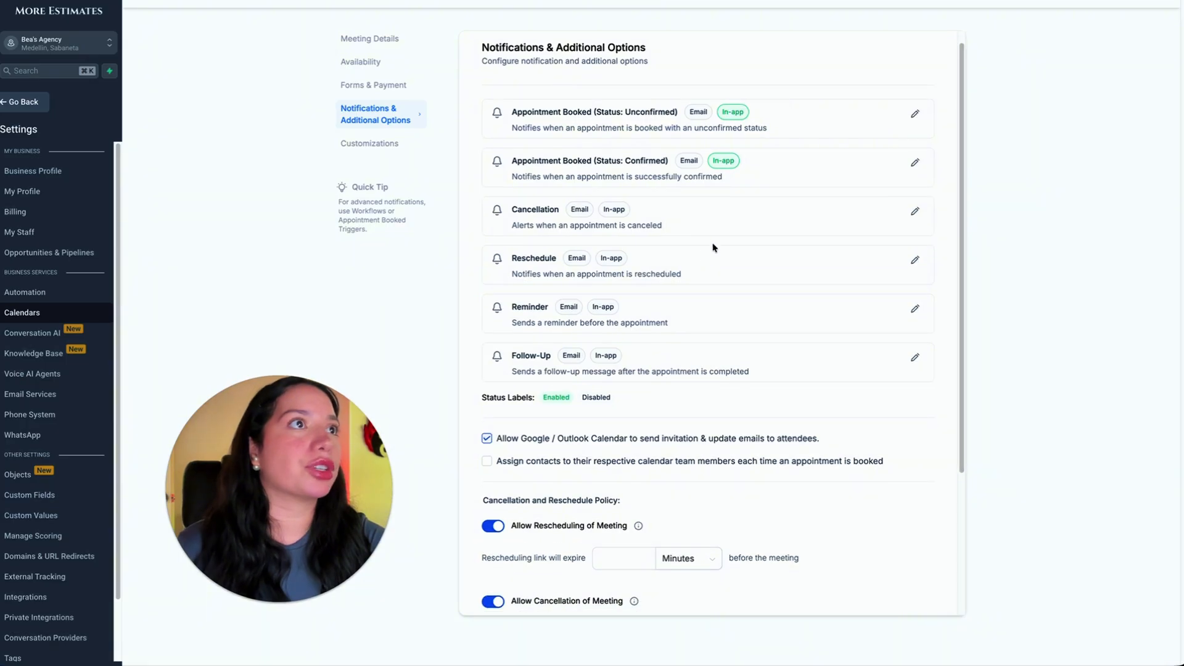
scroll(673, 85, "down", 1)
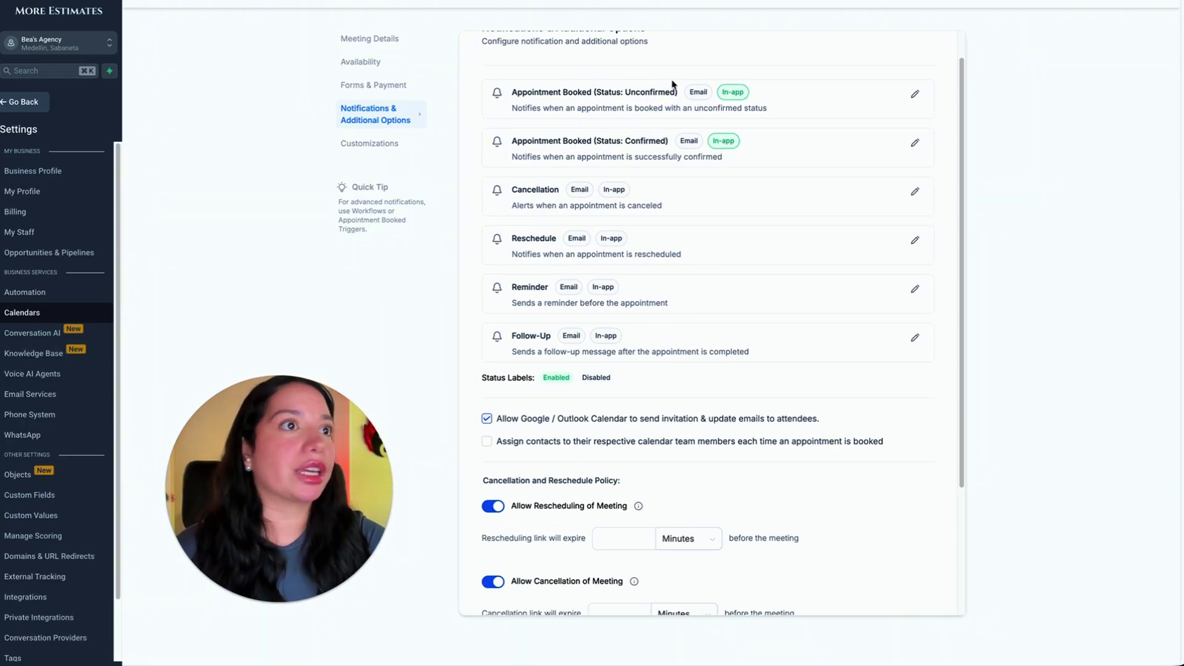
scroll(673, 85, "down", 2)
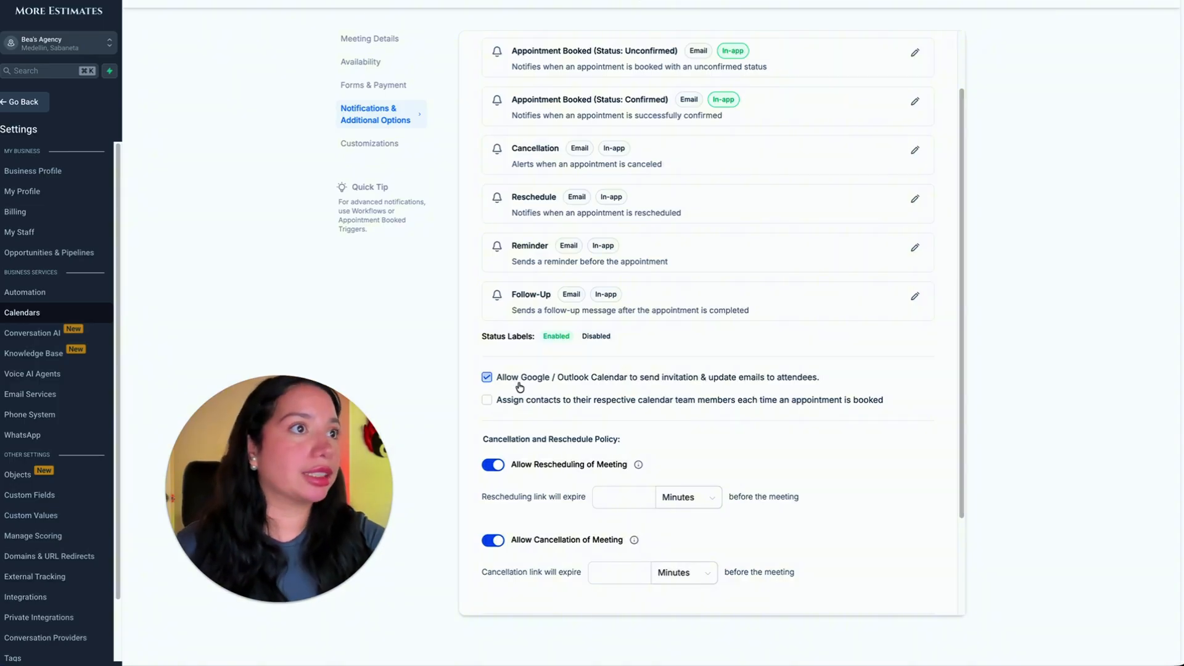
Review the Demo Call calendar's customizations, including widget style, primary and background colors, button text and display toggles.
left_click(370, 143)
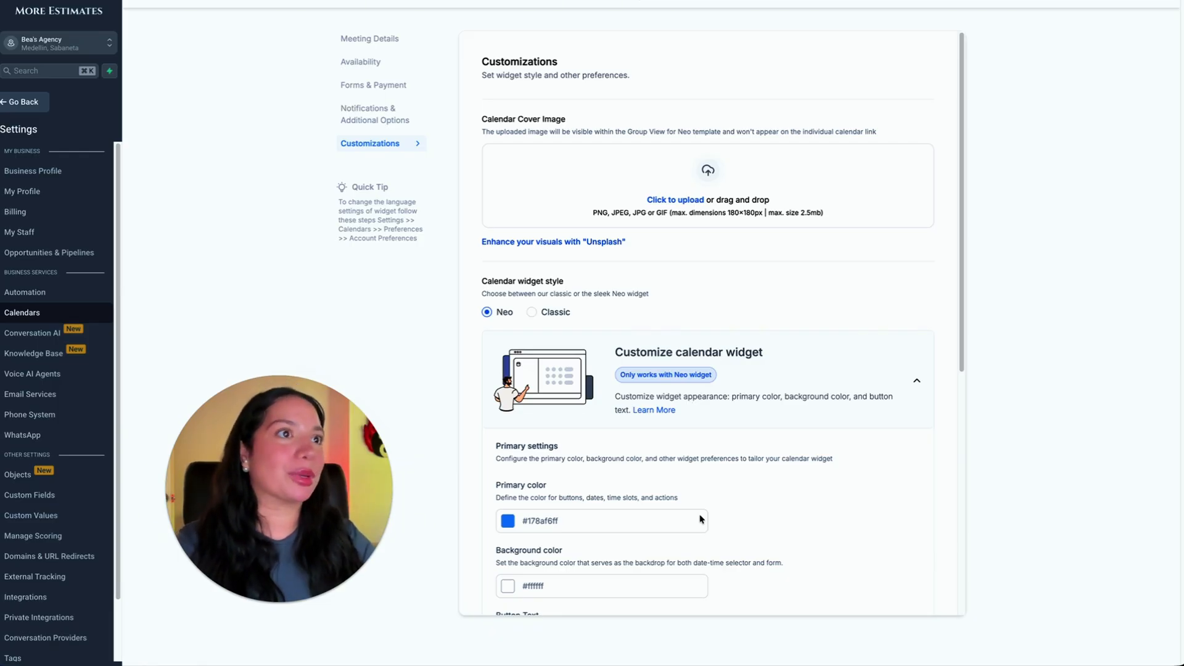
scroll(700, 520, "down", 4)
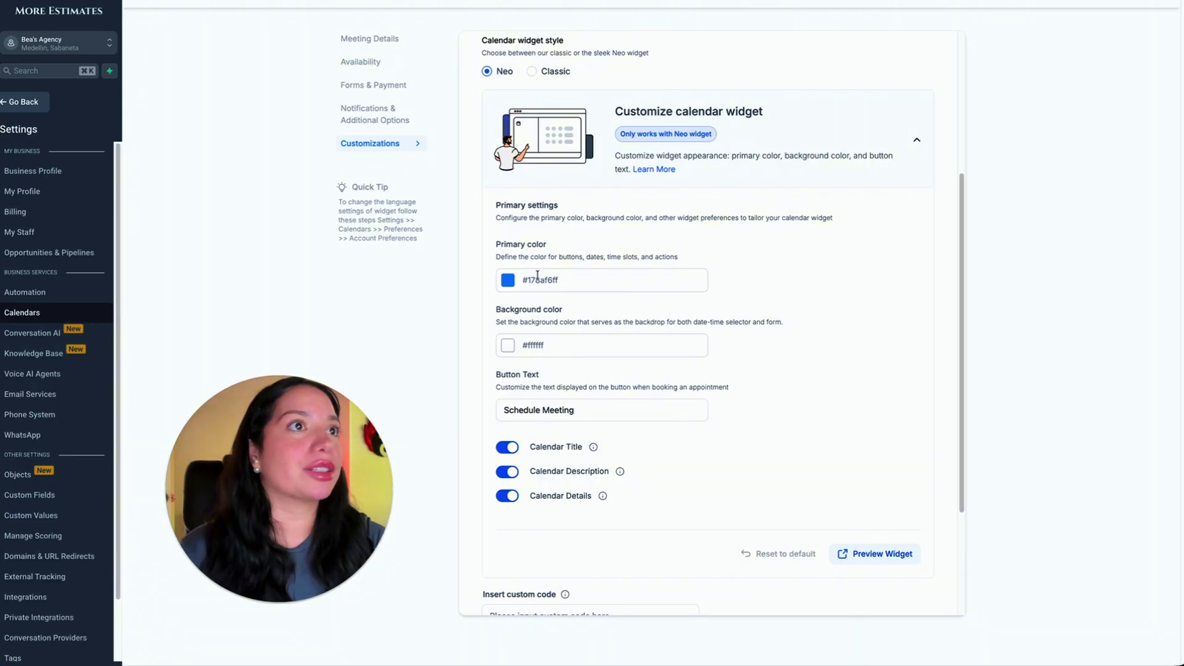
scroll(542, 338, "up", 1)
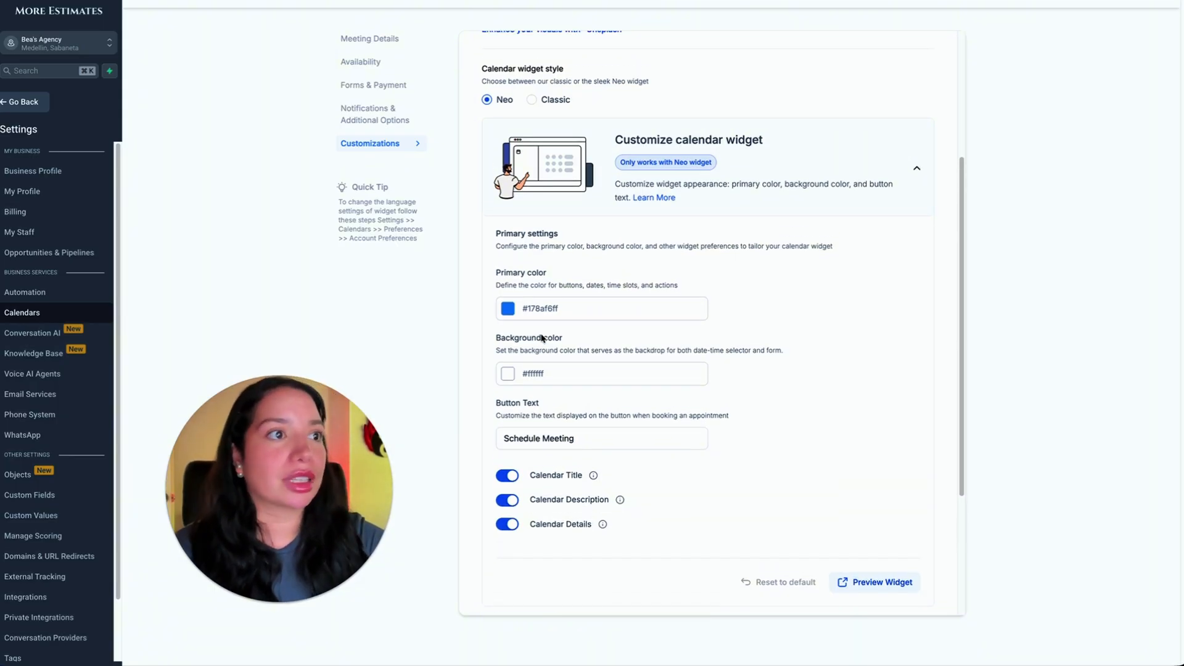
left_click(648, 446)
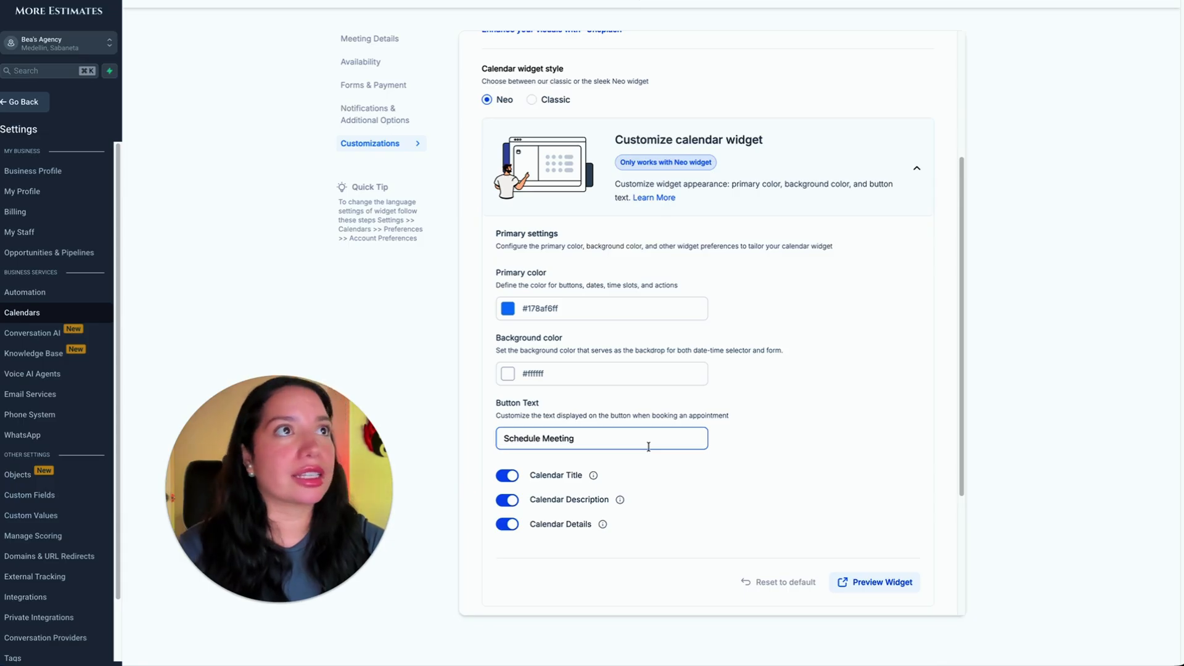
scroll(648, 446, "up", 5)
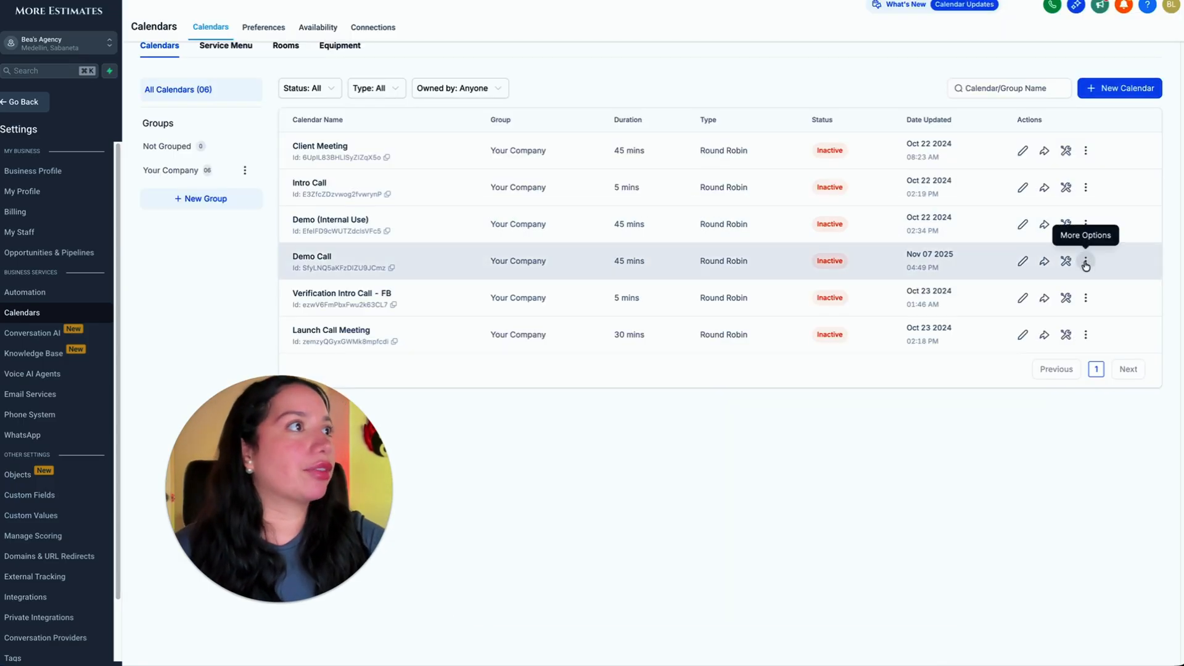
Activate the Demo Call calendar from the calendar list and confirm the activation.
left_click(1086, 262)
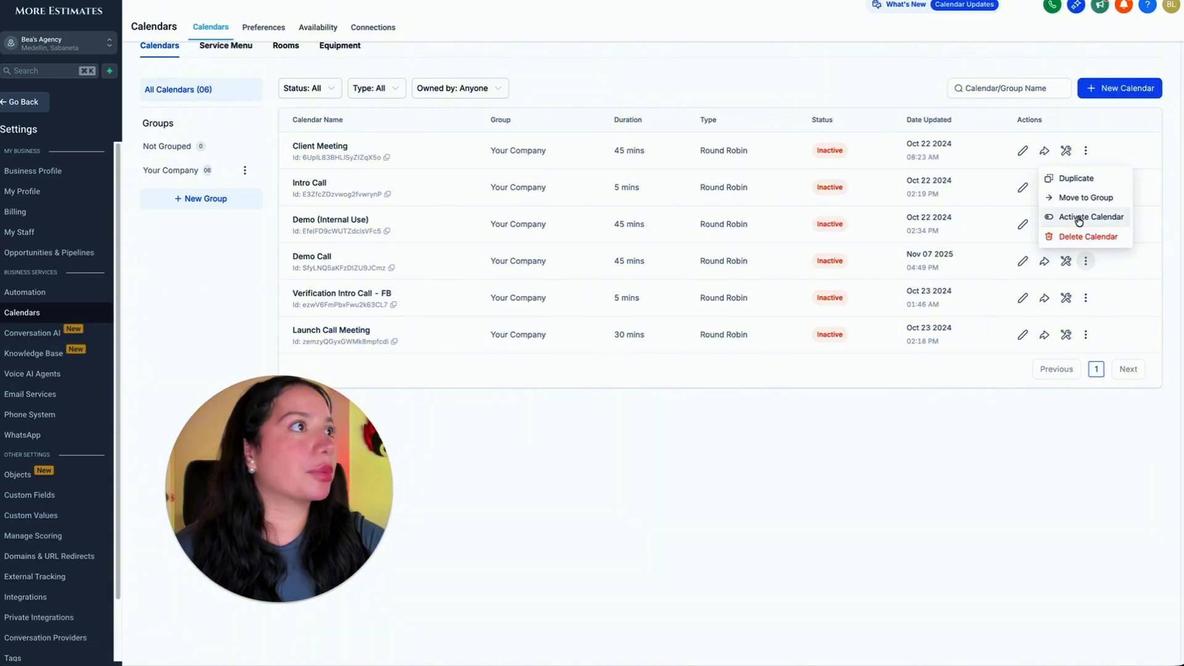
left_click(1078, 220)
left_click(774, 374)
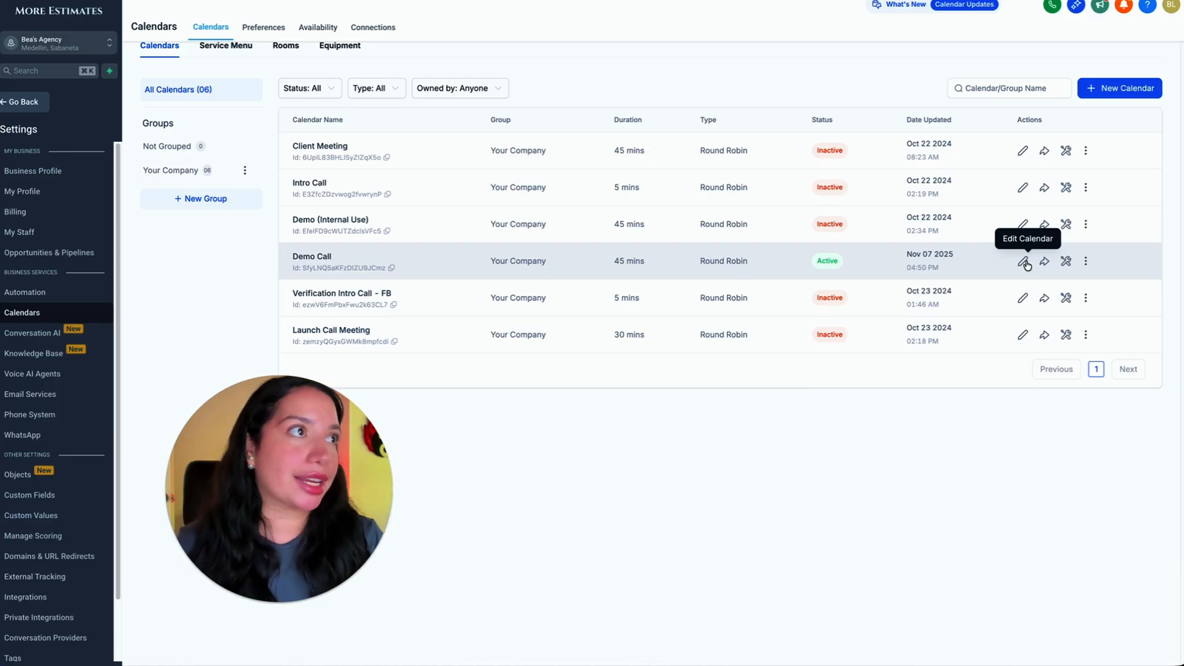
Open the sharing options of the Demo Call calendar and copy its scheduling link.
left_click(1085, 261)
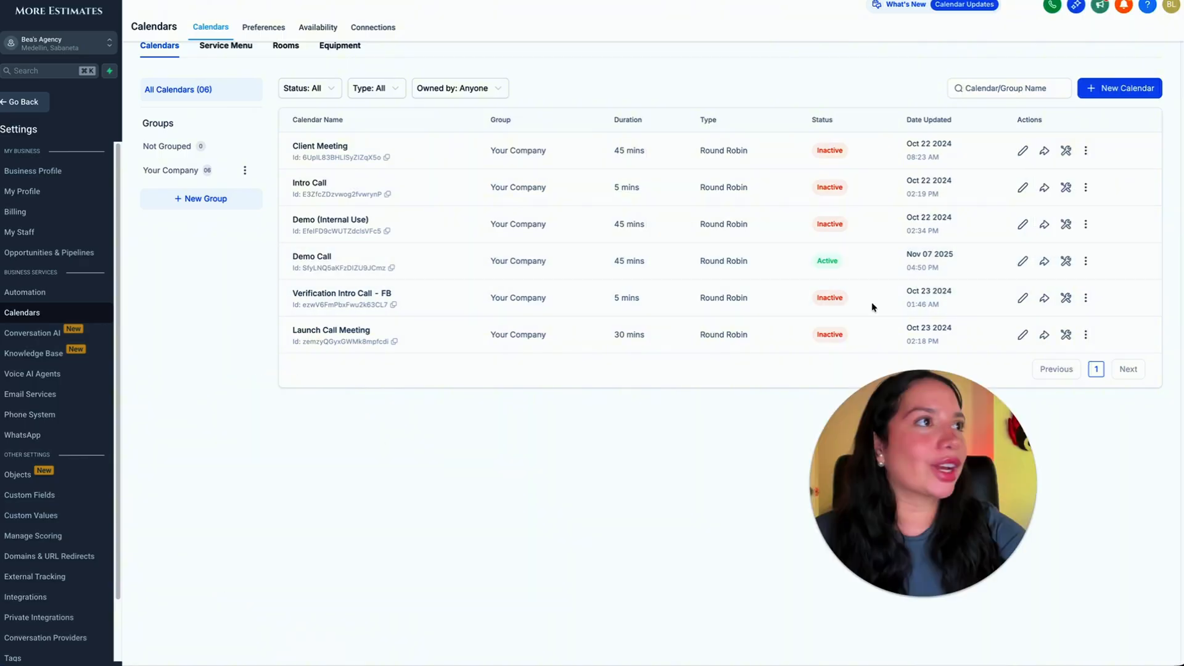
left_click(1045, 262)
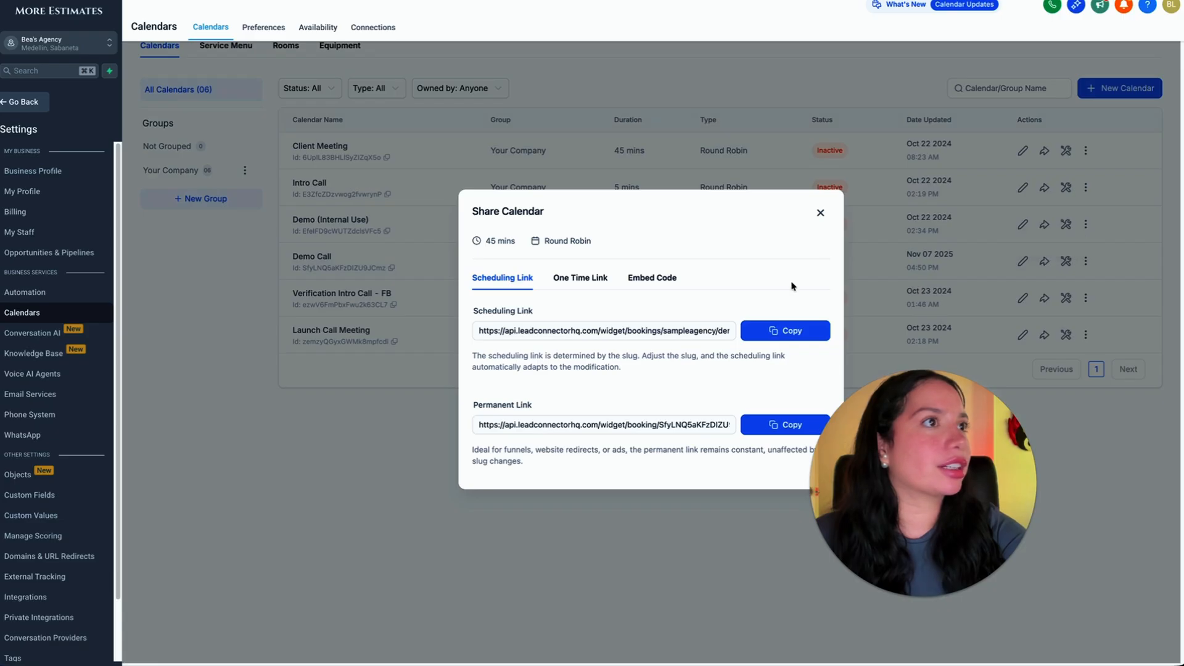
left_click(789, 328)
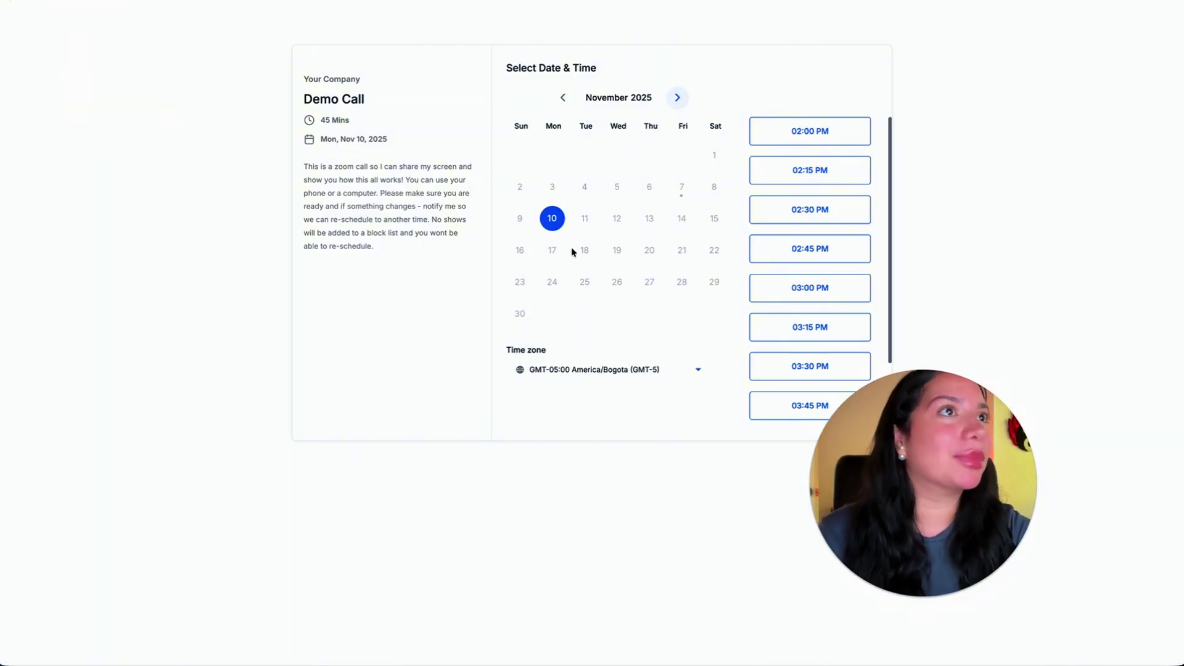
Book a test Demo Call on the booking page for Monday, November 10, 2025 at 03:00 PM, accepting the contact consent.
scroll(860, 319, "down", 1)
scroll(860, 319, "up", 1)
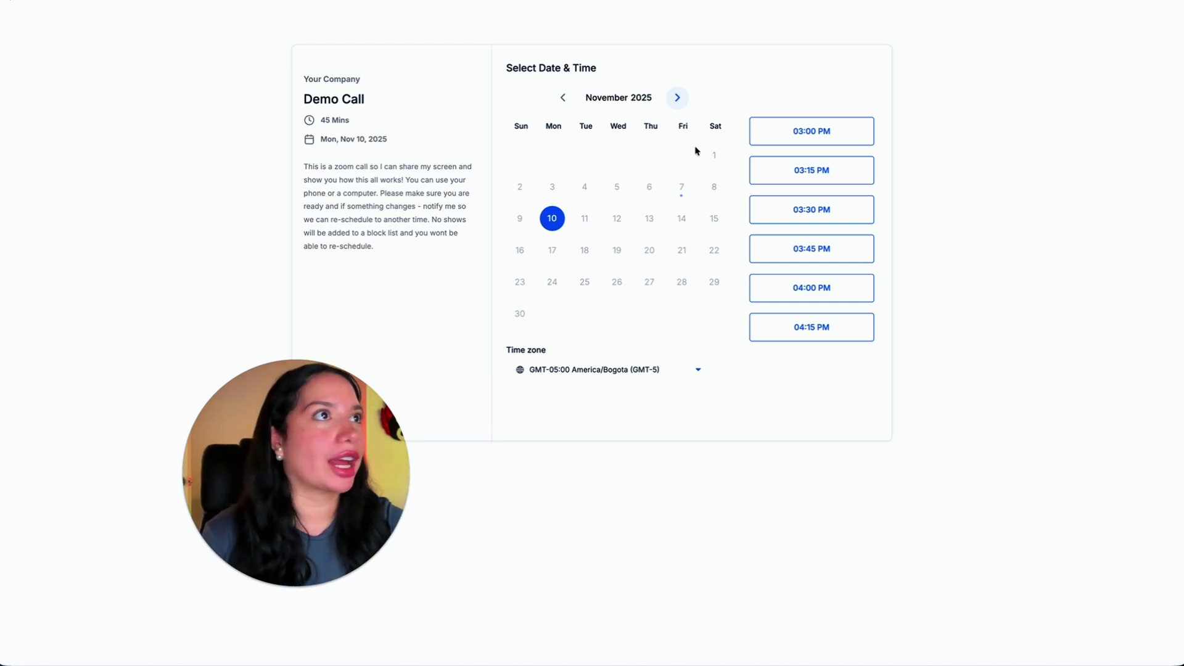
left_click(798, 134)
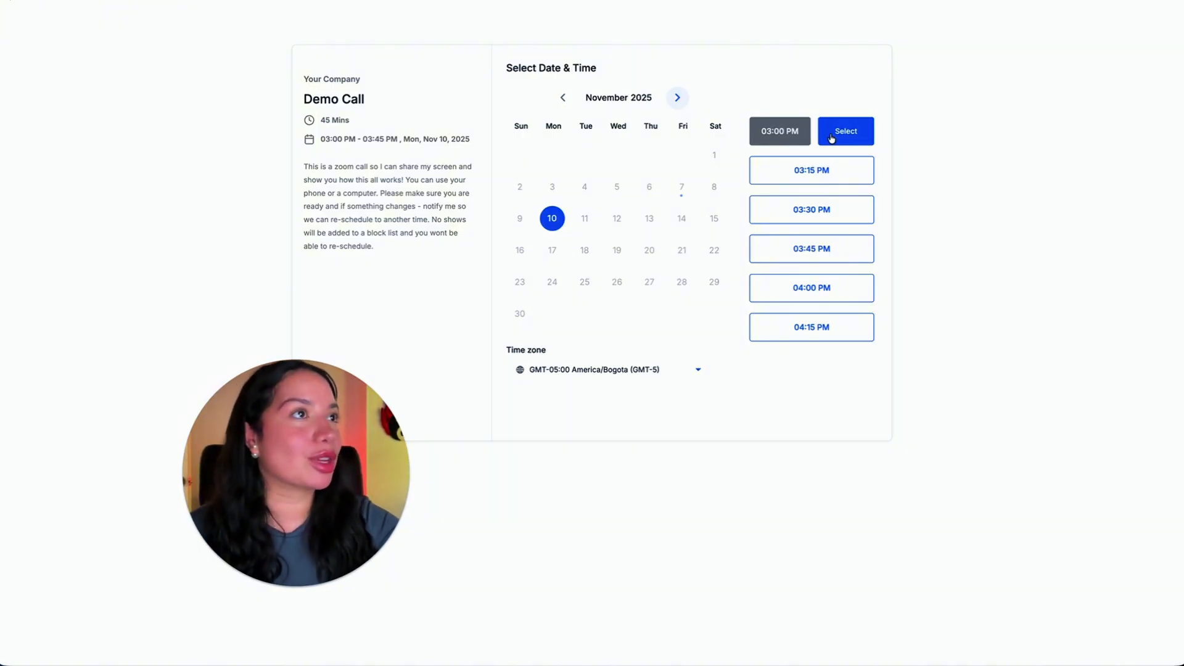
left_click(831, 137)
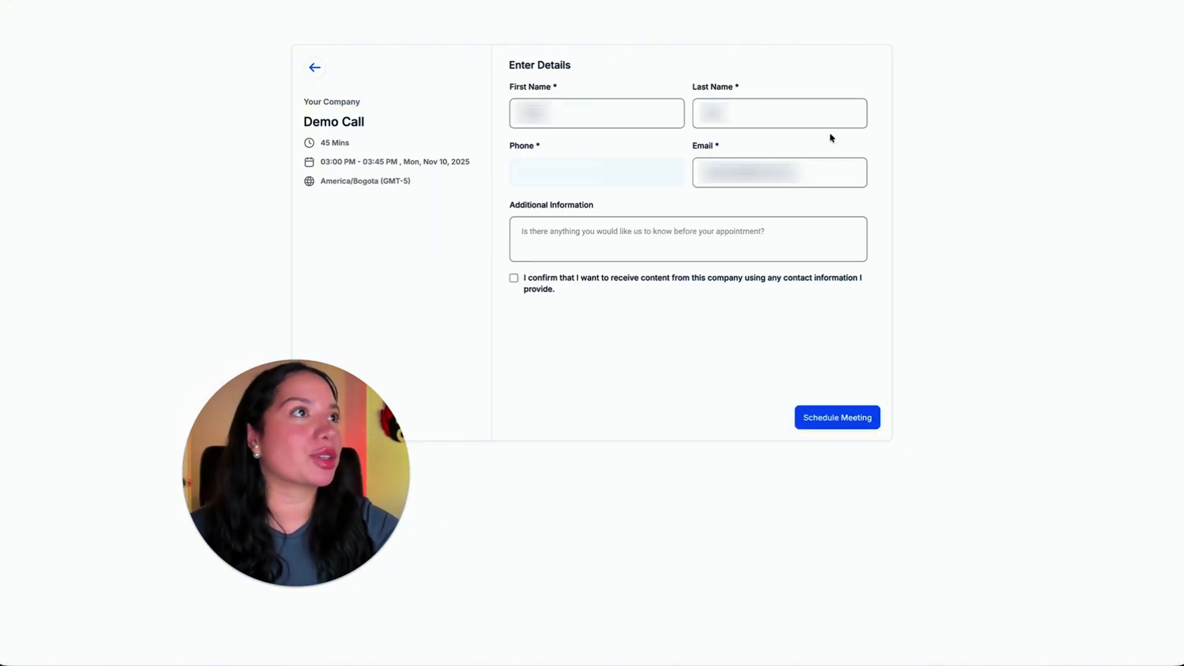
left_click(513, 277)
left_click(824, 418)
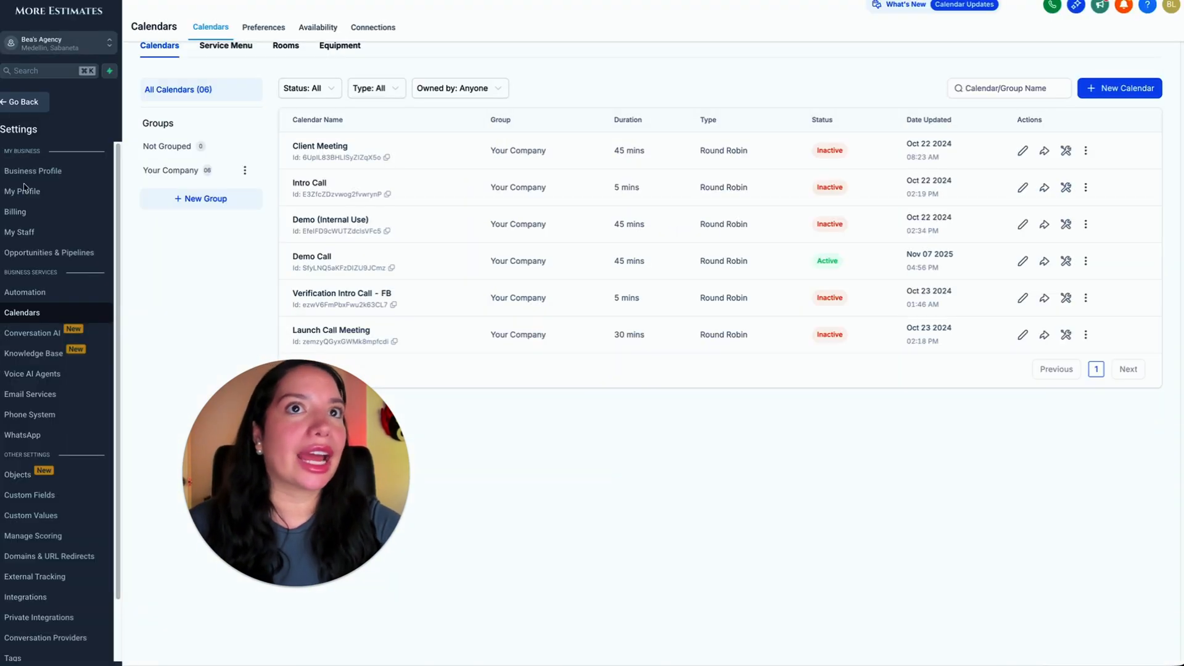
Leave the settings and read the internal booking notification and the contact's appointment confirmation email among all conversations.
left_click(31, 103)
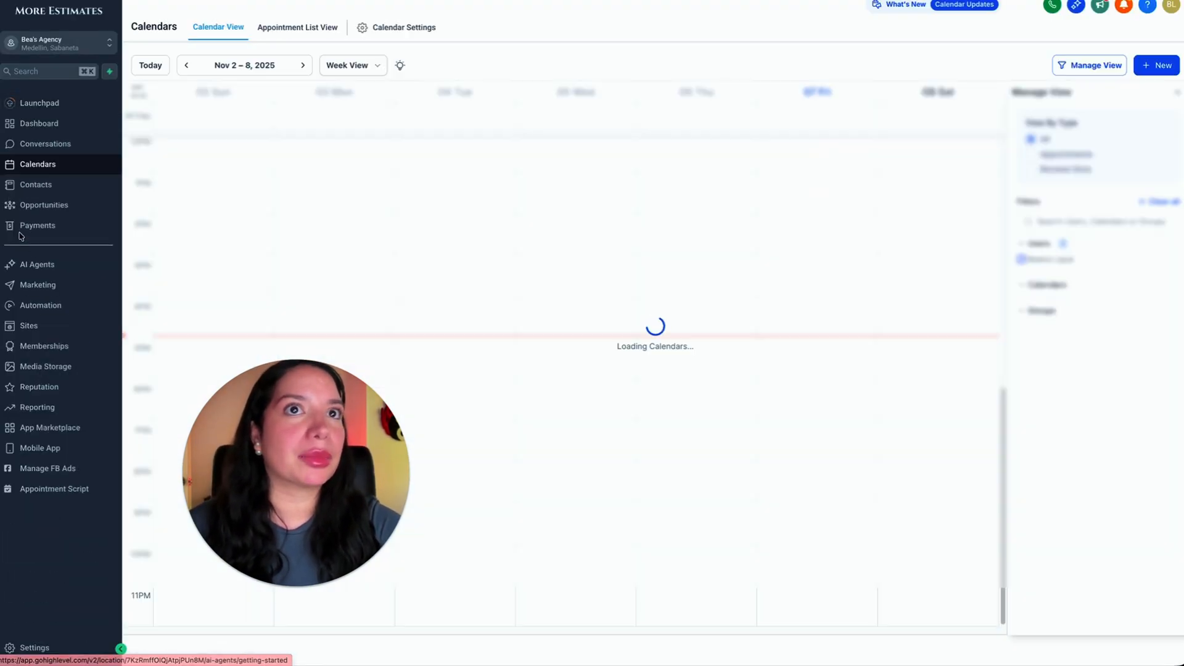
left_click(43, 145)
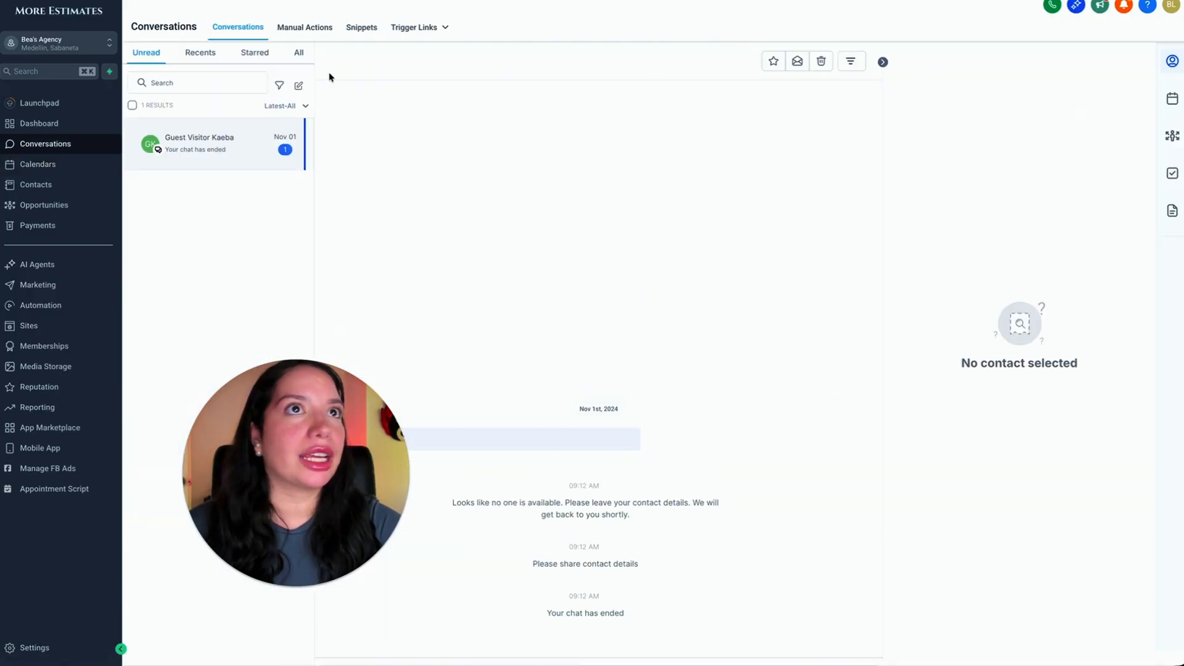
left_click(297, 57)
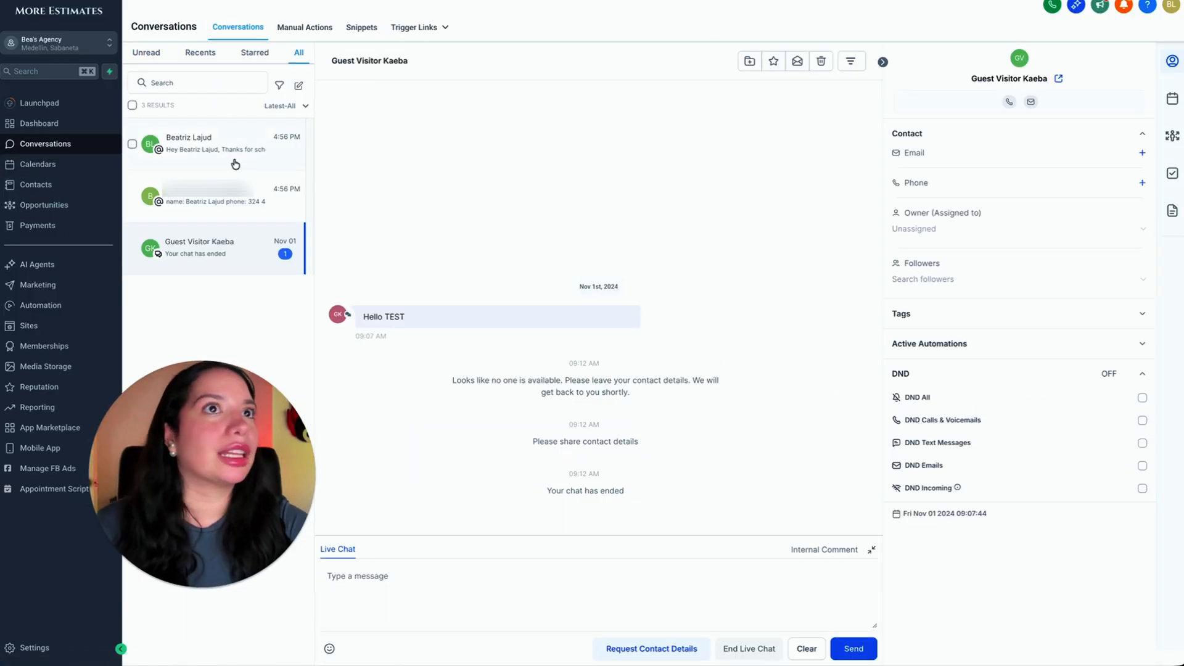
left_click(244, 205)
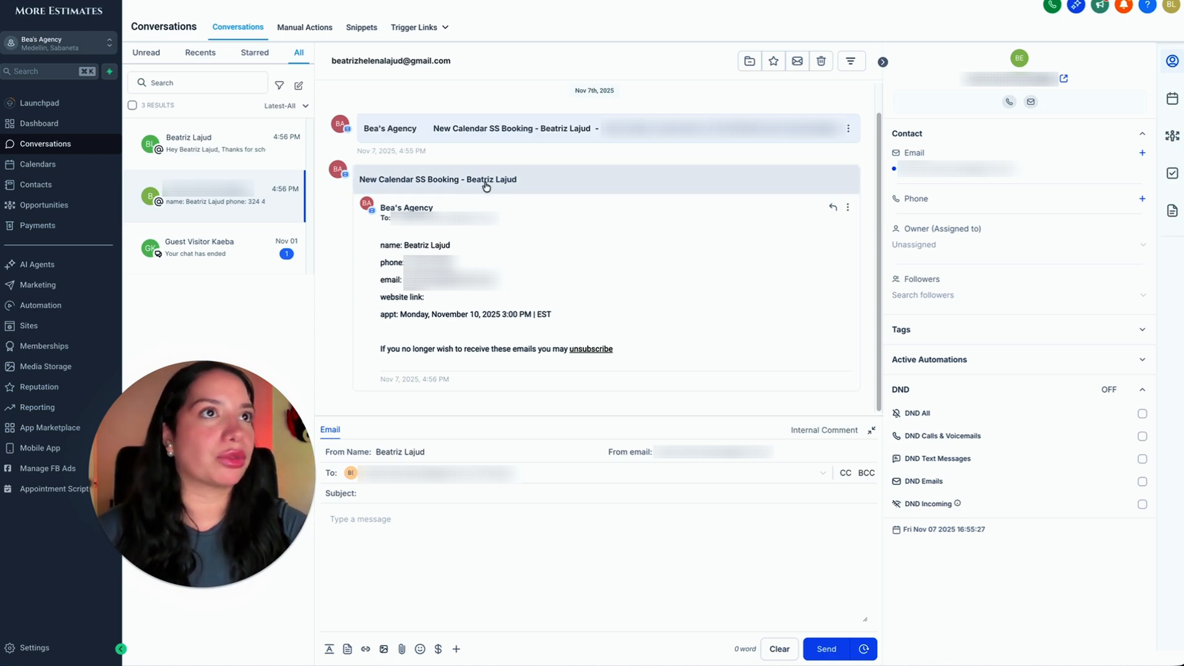
left_click(227, 160)
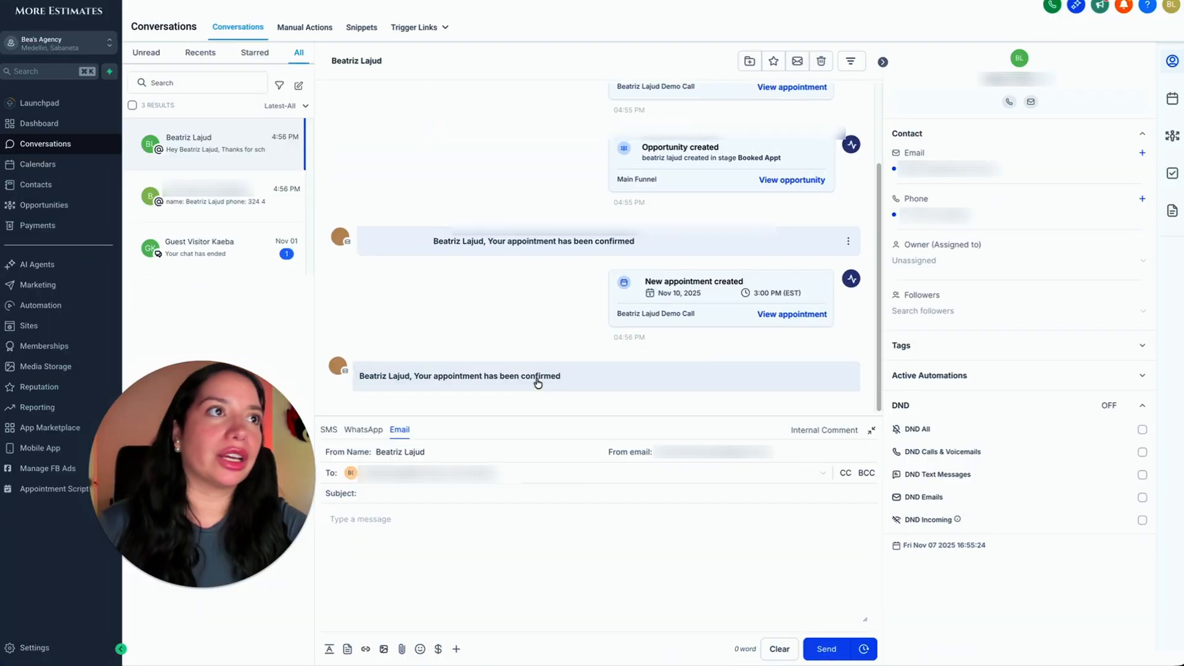
left_click(454, 380)
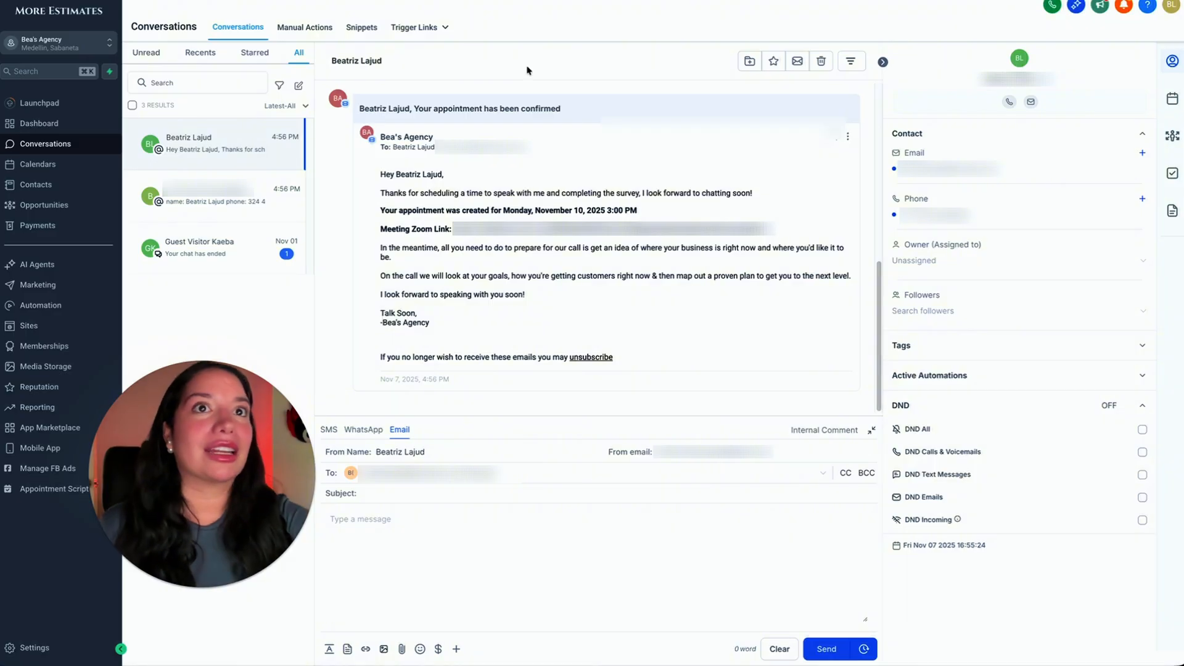
Show the Main Funnel pipeline in the opportunities and find the test booking's card in the Booked Appt stage.
left_click(77, 203)
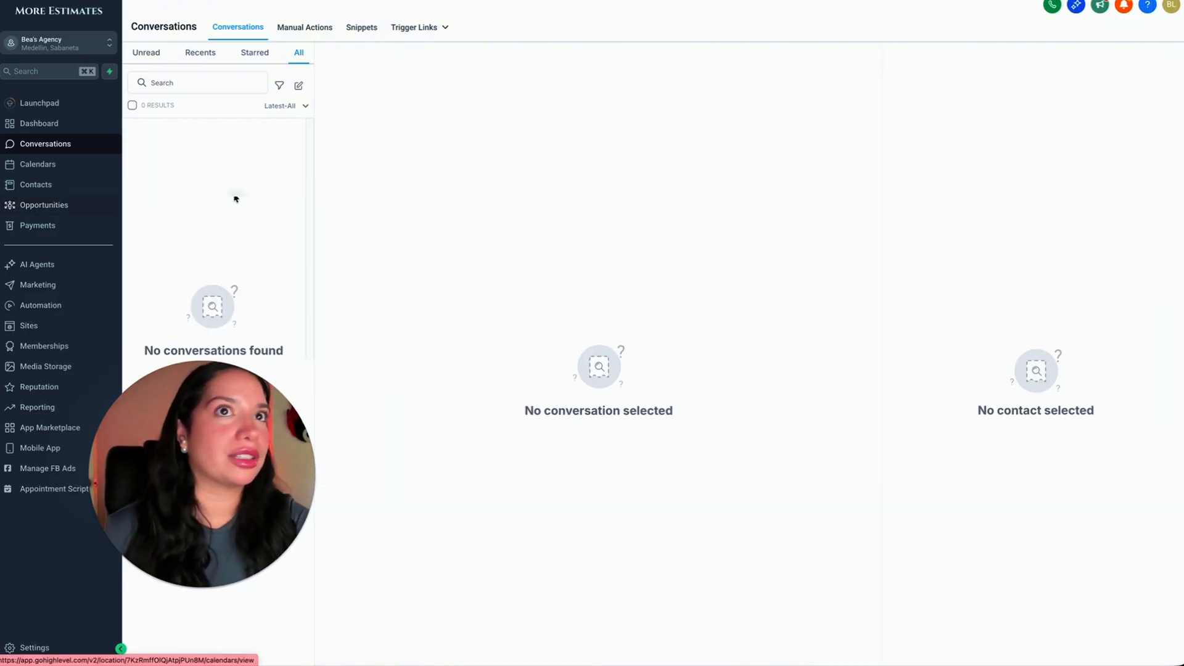
left_click(52, 207)
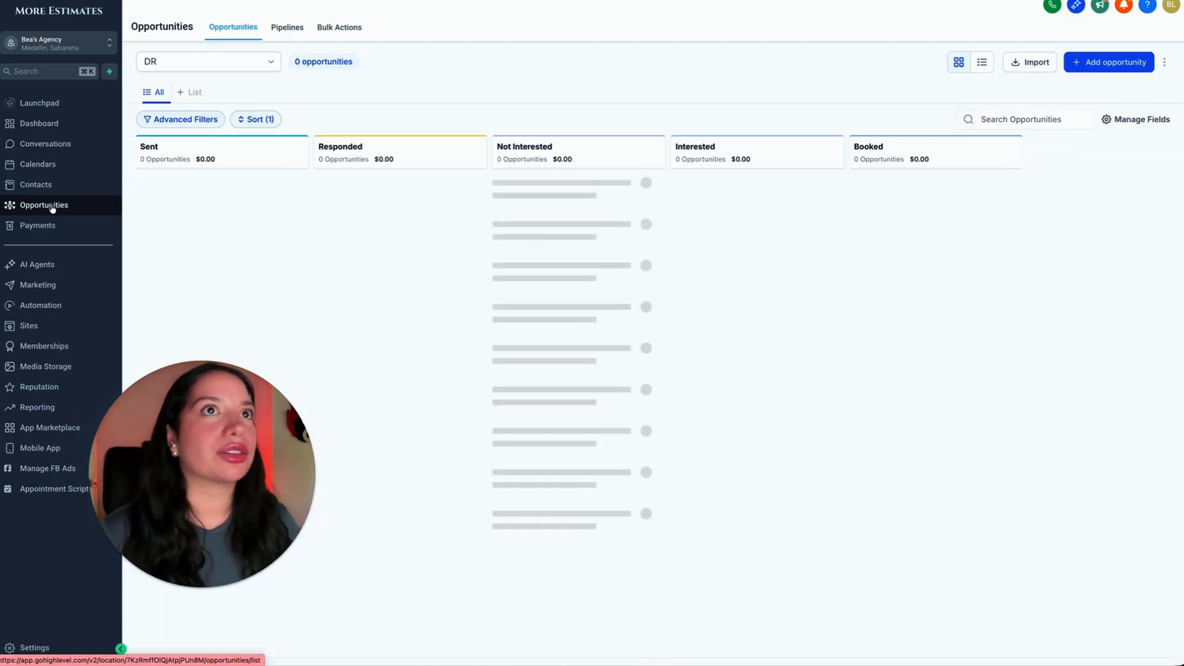
left_click(232, 61)
left_click(167, 108)
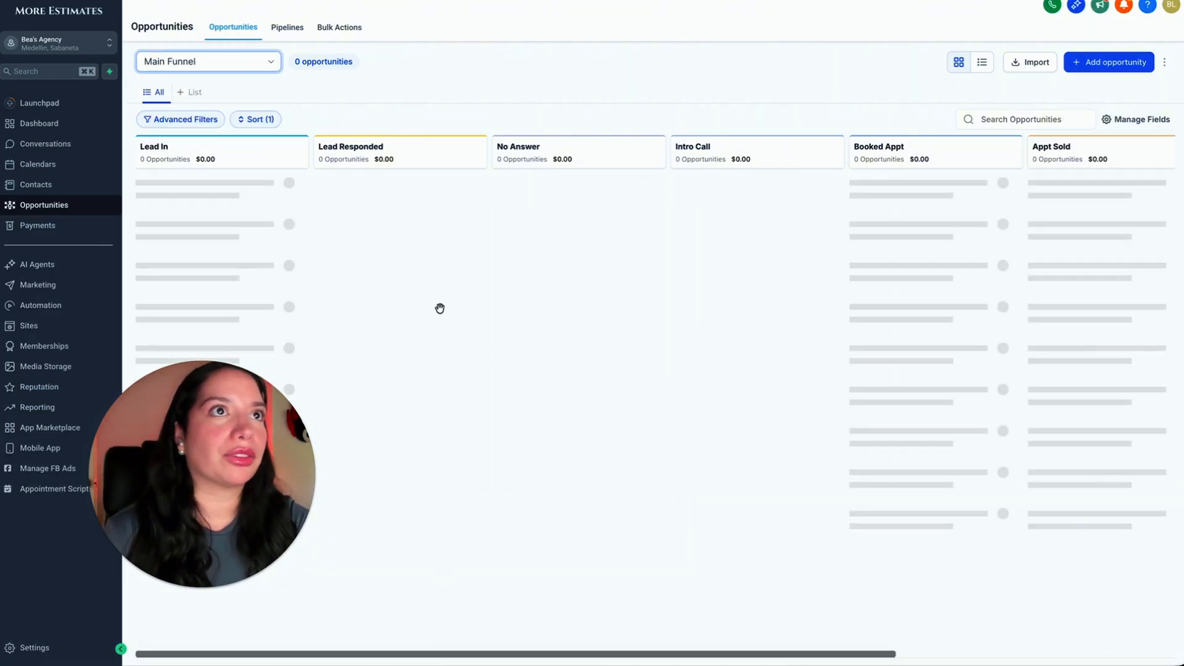
scroll(357, 286, "right", 3)
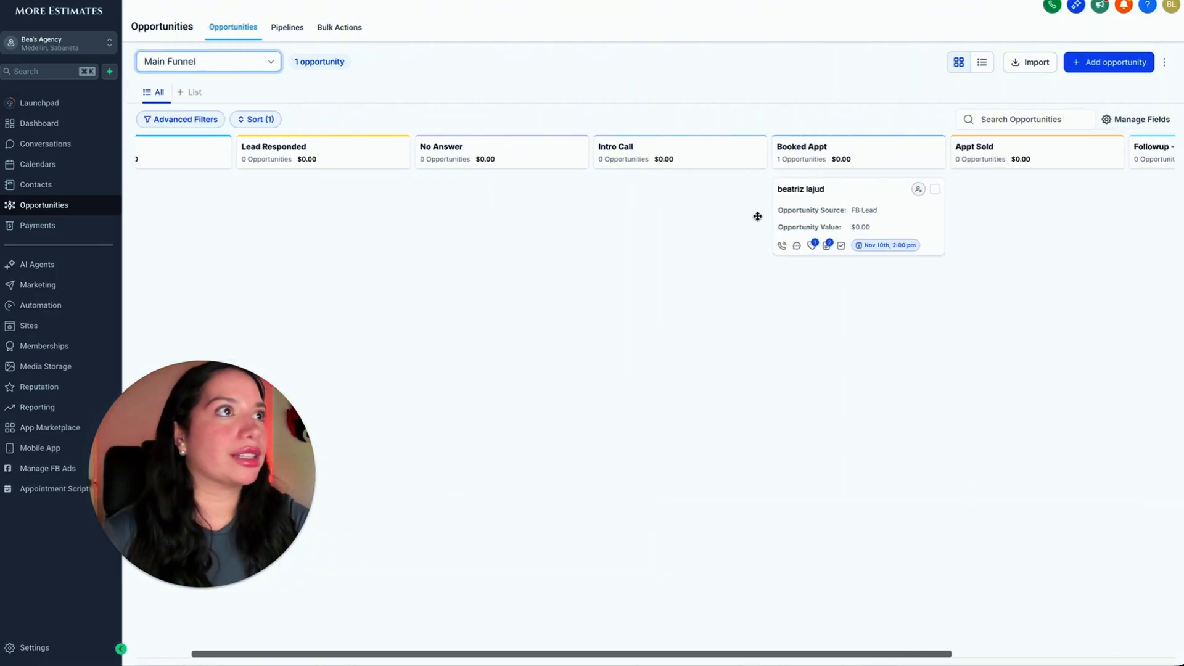
scroll(853, 235, "left", 3)
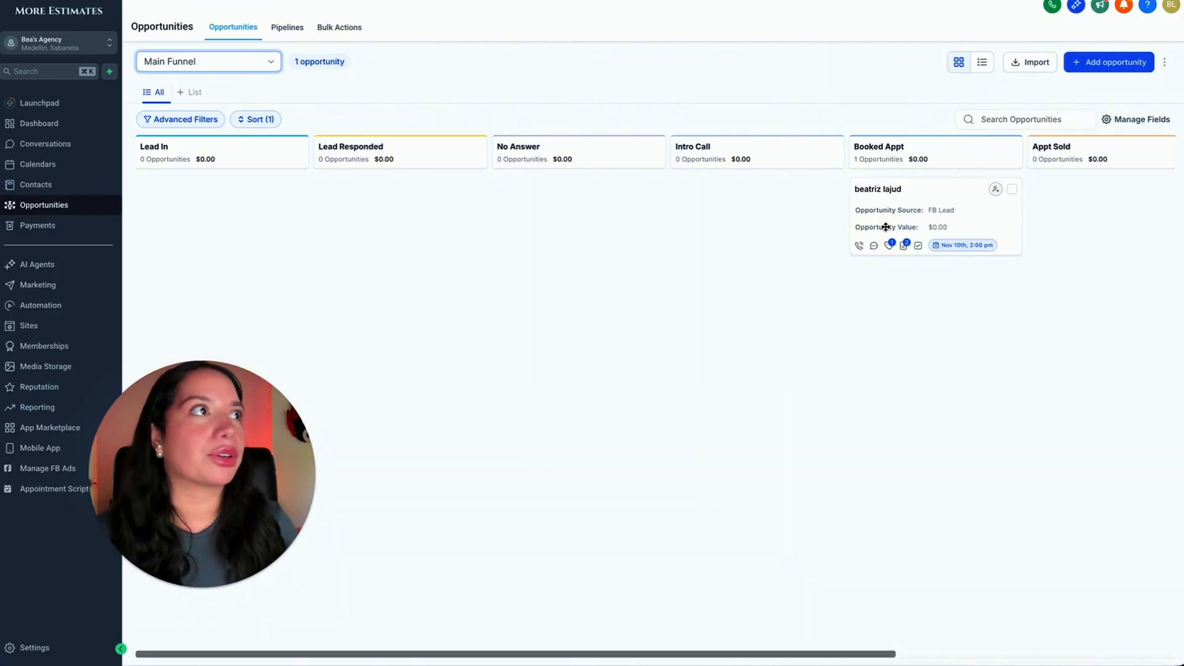
Examine the Main Funnel stages from Lead In through Unqualified around the test booking's opportunity card.
left_click_drag(885, 227, 922, 216)
scroll(877, 329, "right", 4)
scroll(870, 321, "right", 3)
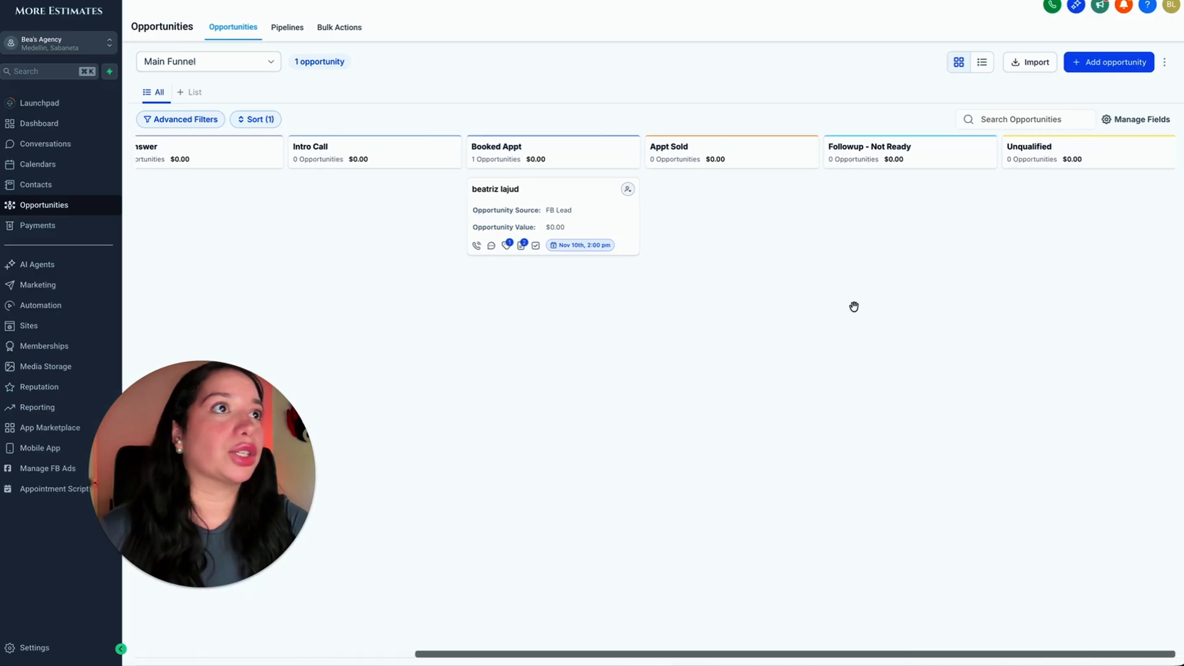
left_click_drag(599, 208, 580, 191)
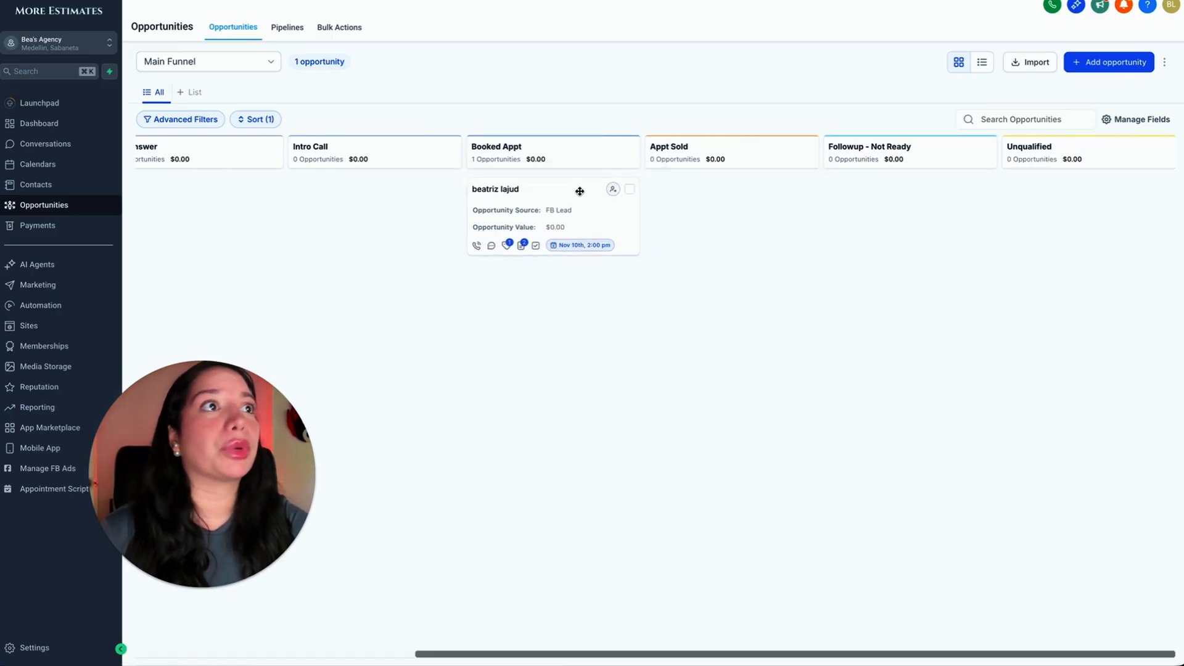
scroll(580, 191, "left", 7)
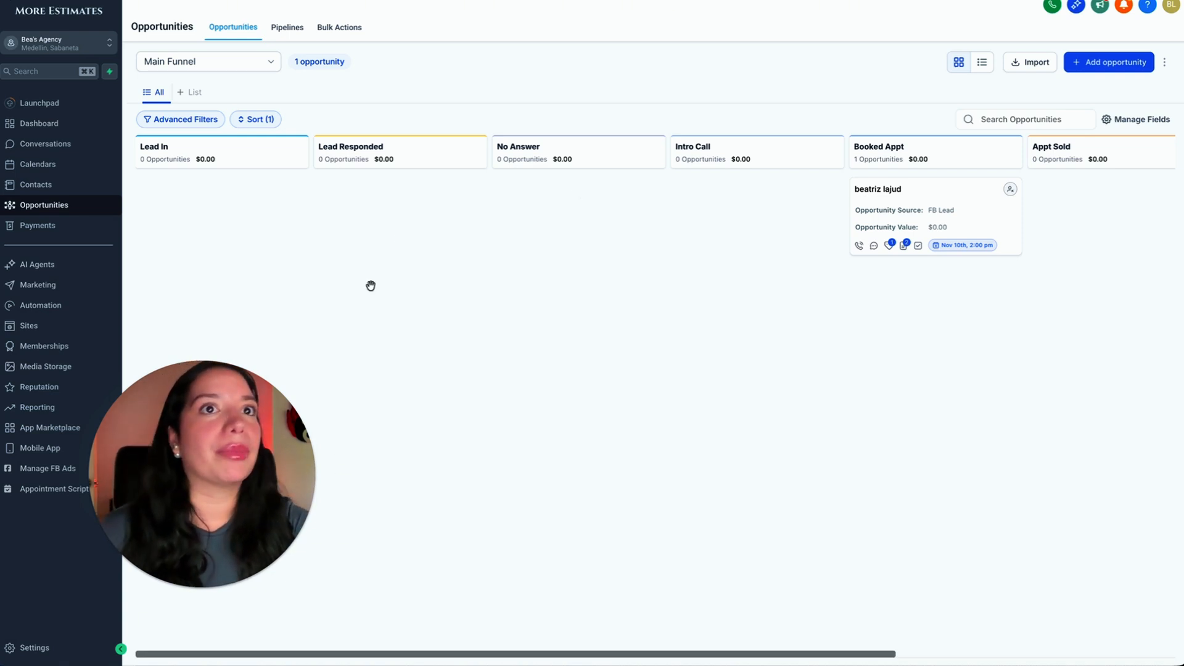
Open the "Demo Call SS - Reminders - GHL Cal - New" workflow from the Meetings Reminders folder and look over its sequence.
left_click(73, 315)
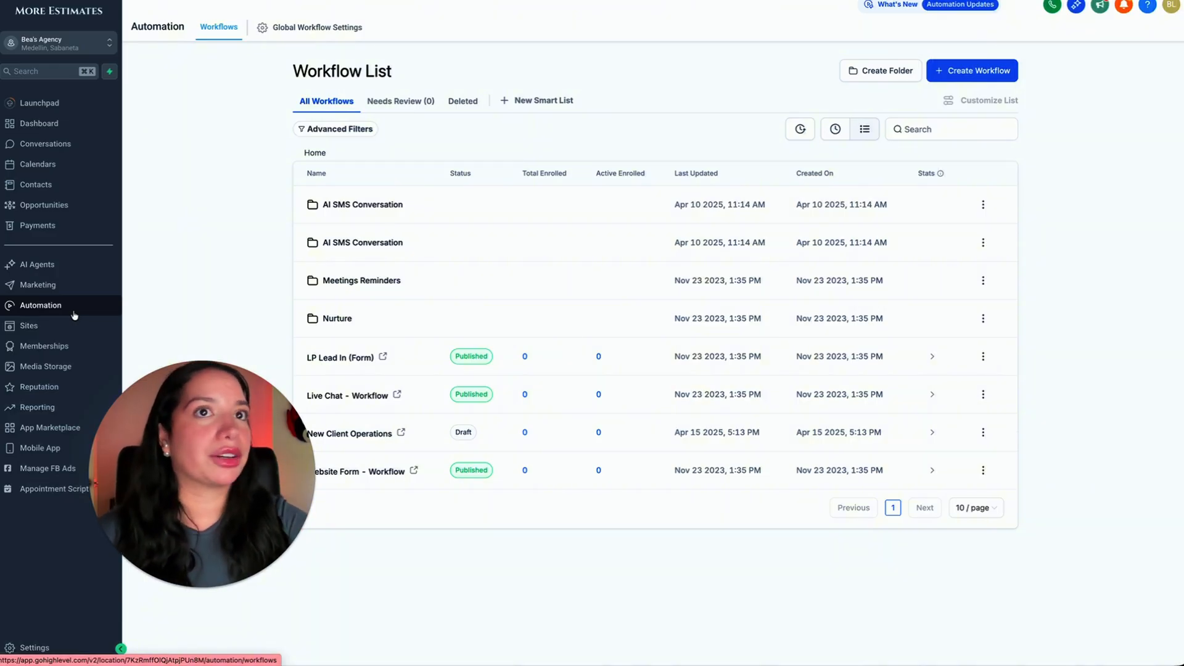
left_click(380, 282)
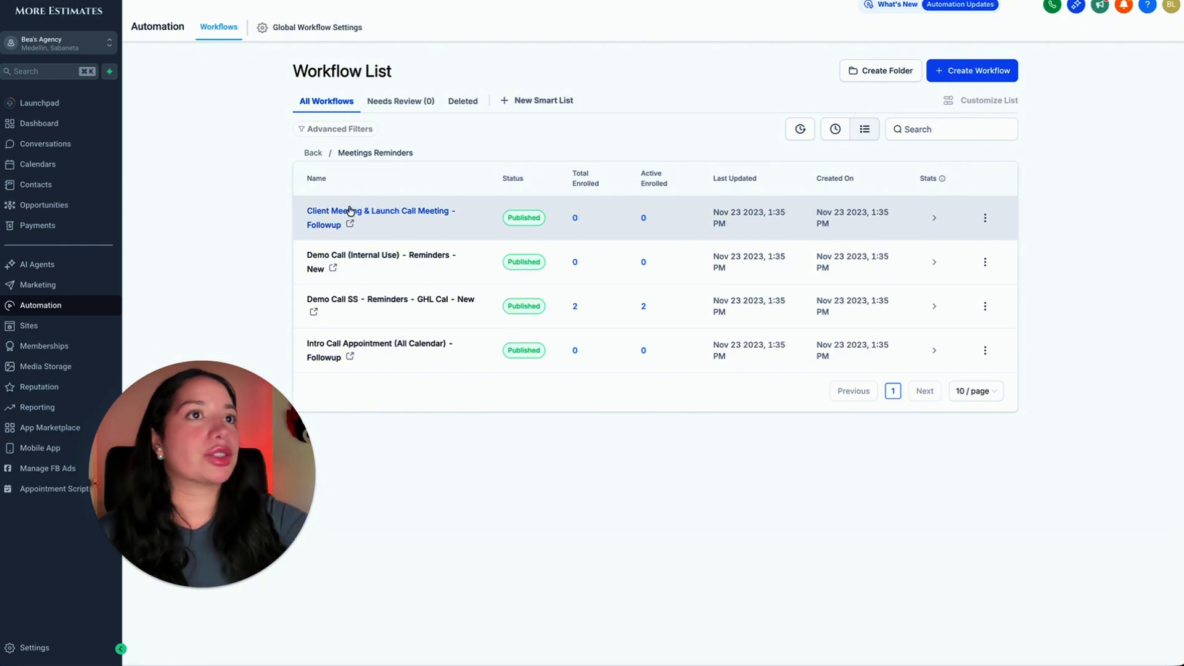
left_click(366, 303)
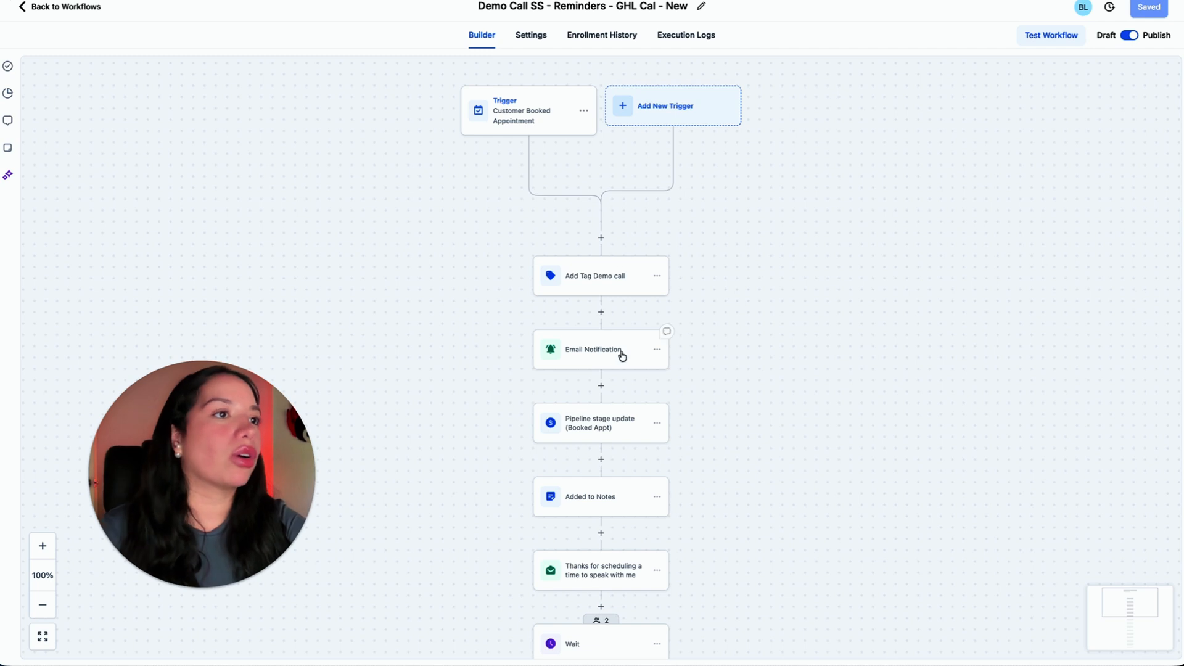
scroll(758, 539, "down", 1)
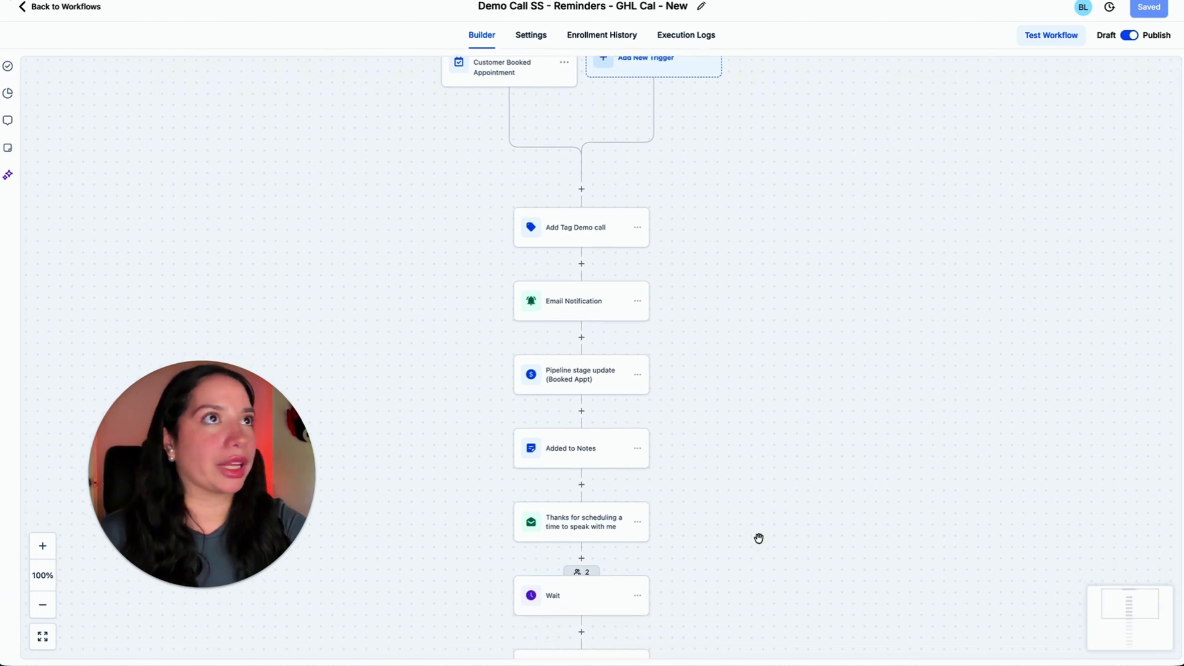
Inspect the workflow's Add Tag Demo call action and the sender, recipient, subject and message of its Email Notification action.
left_click(589, 228)
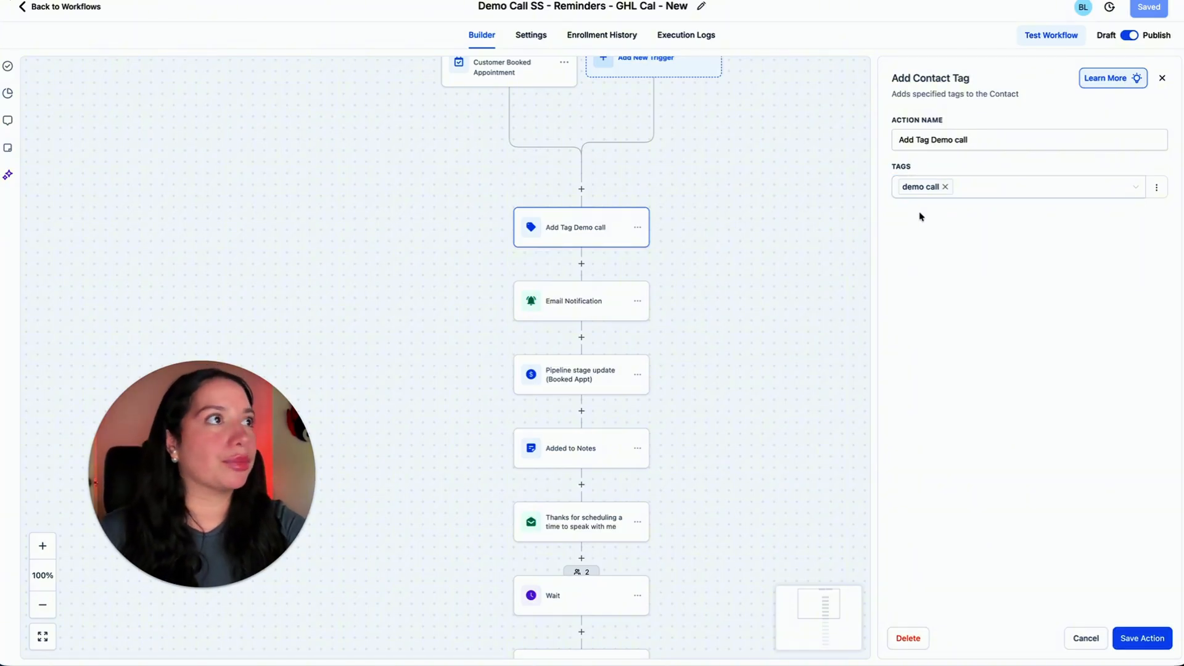
left_click(601, 301)
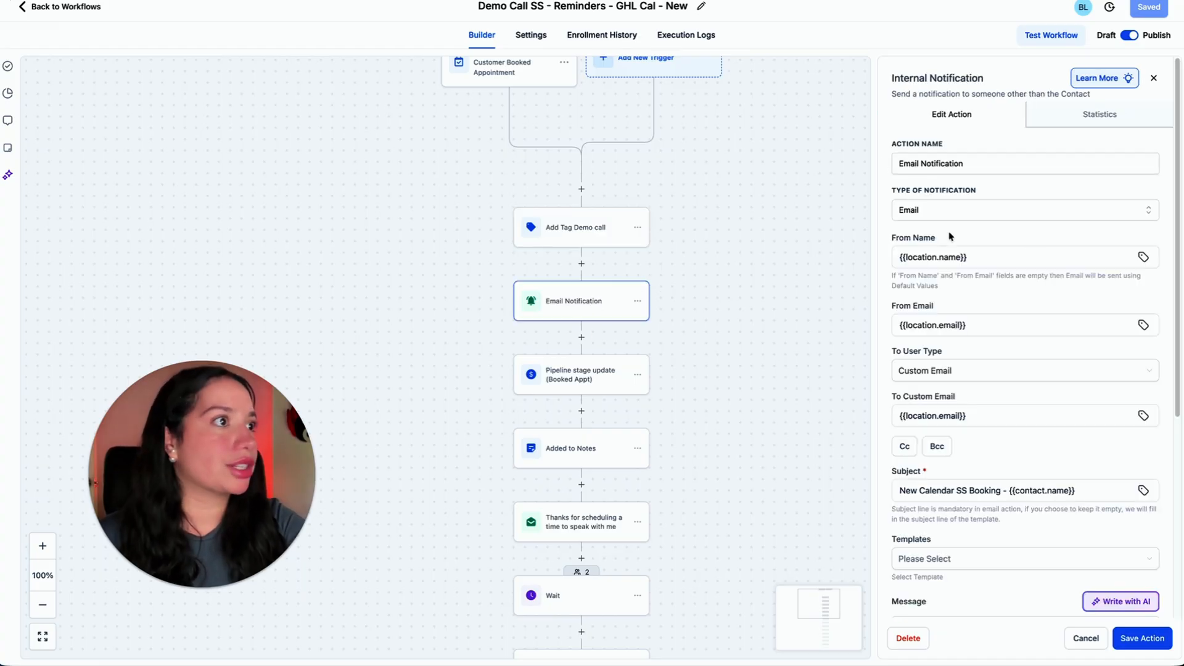
scroll(999, 325, "down", 4)
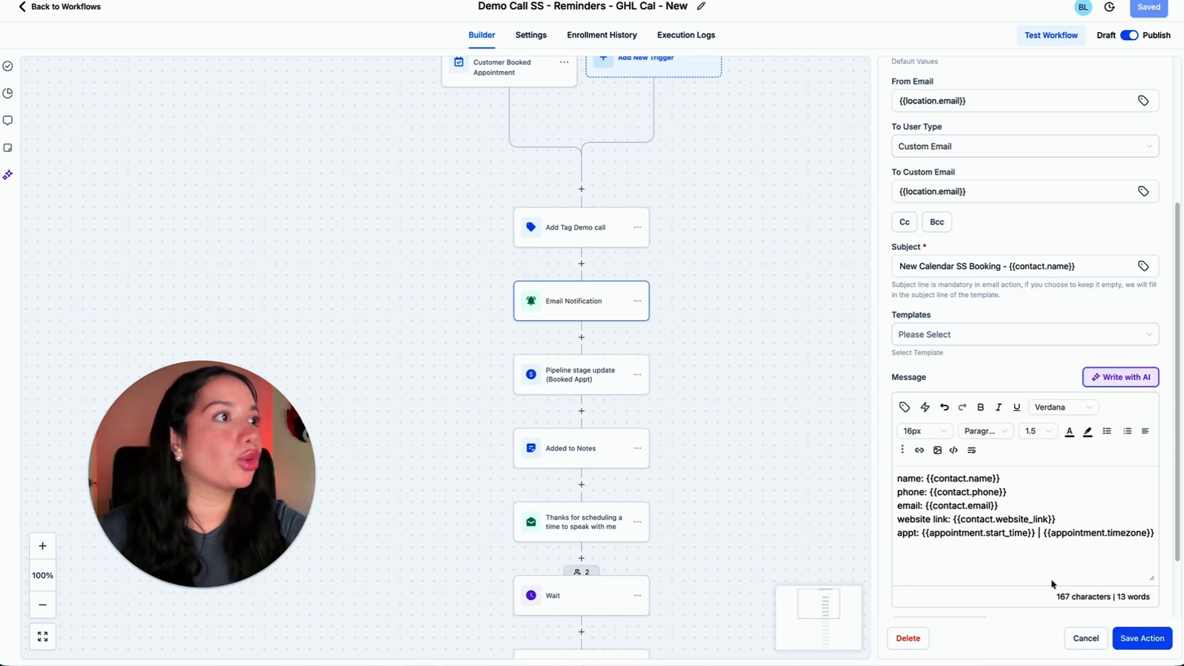
Inspect the Pipeline stage update (Booked Appt) action and read the full "Thanks for scheduling a time to speak with me" email.
left_click(594, 386)
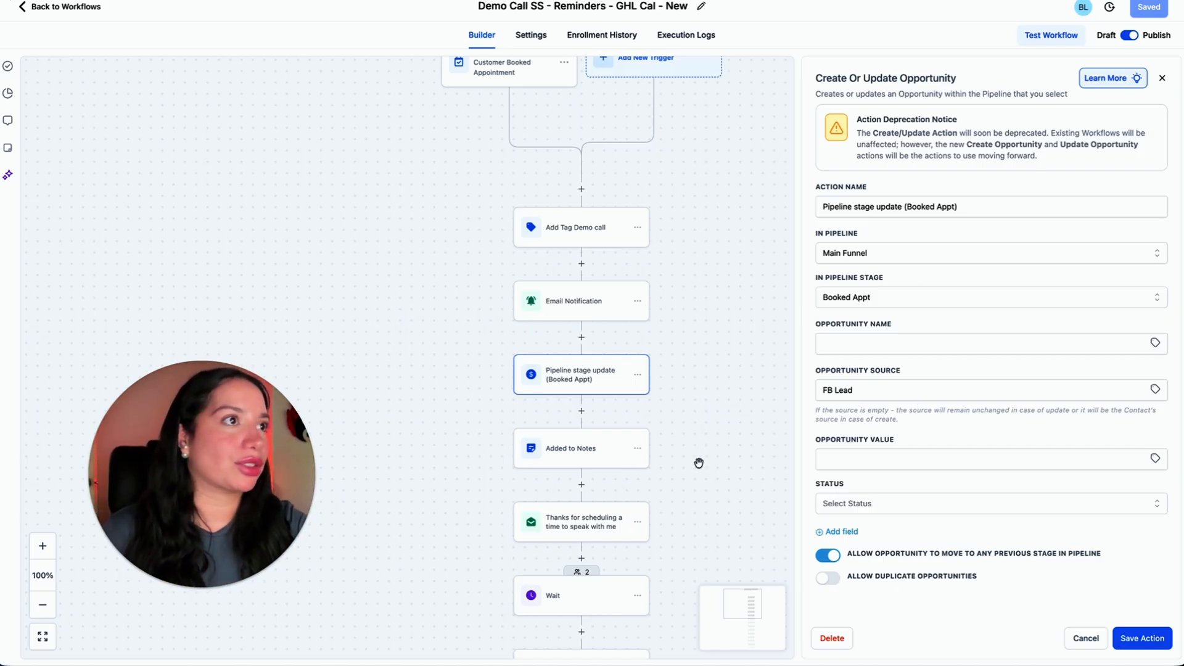
left_click(605, 530)
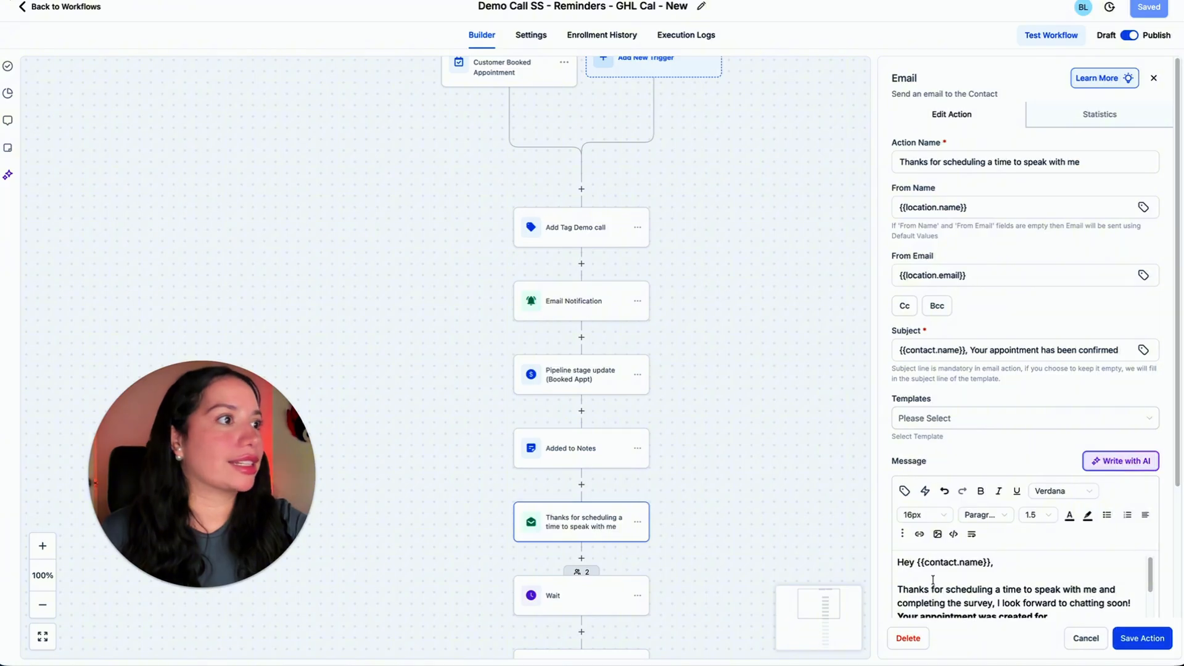
scroll(933, 581, "down", 3)
scroll(932, 581, "up", 2)
scroll(966, 330, "down", 2)
scroll(966, 331, "down", 2)
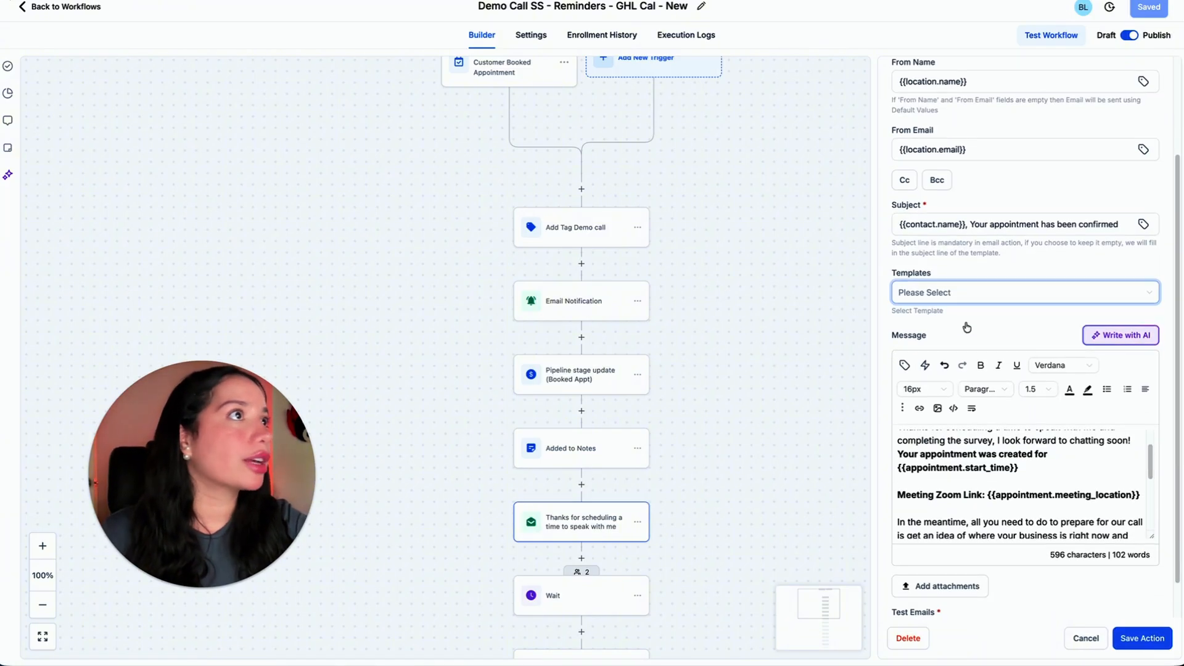
scroll(1007, 433, "down", 1)
scroll(1007, 433, "down", 4)
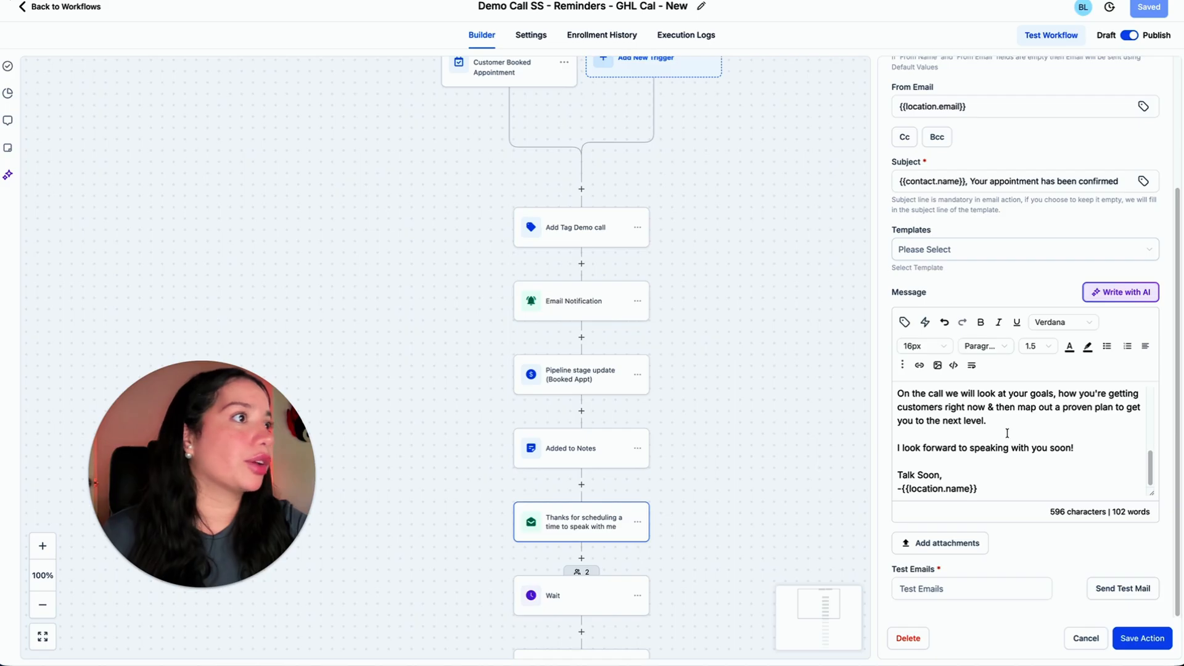
left_click_drag(986, 422, 934, 423)
left_click(1013, 429)
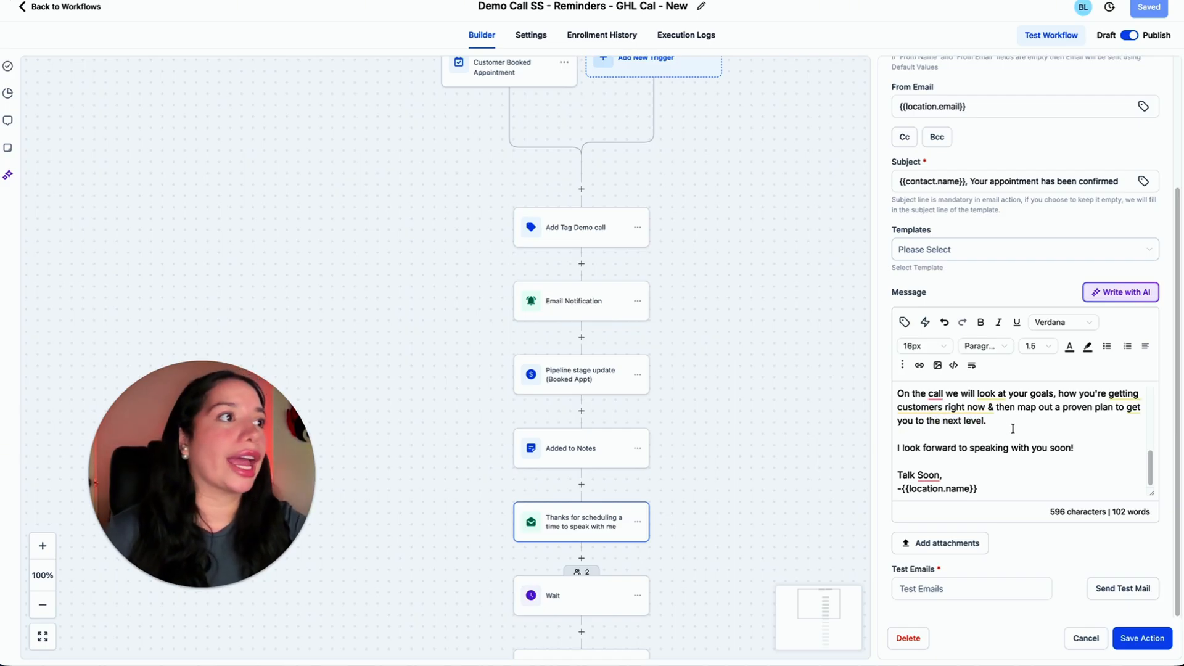
scroll(1013, 428, "up", 2)
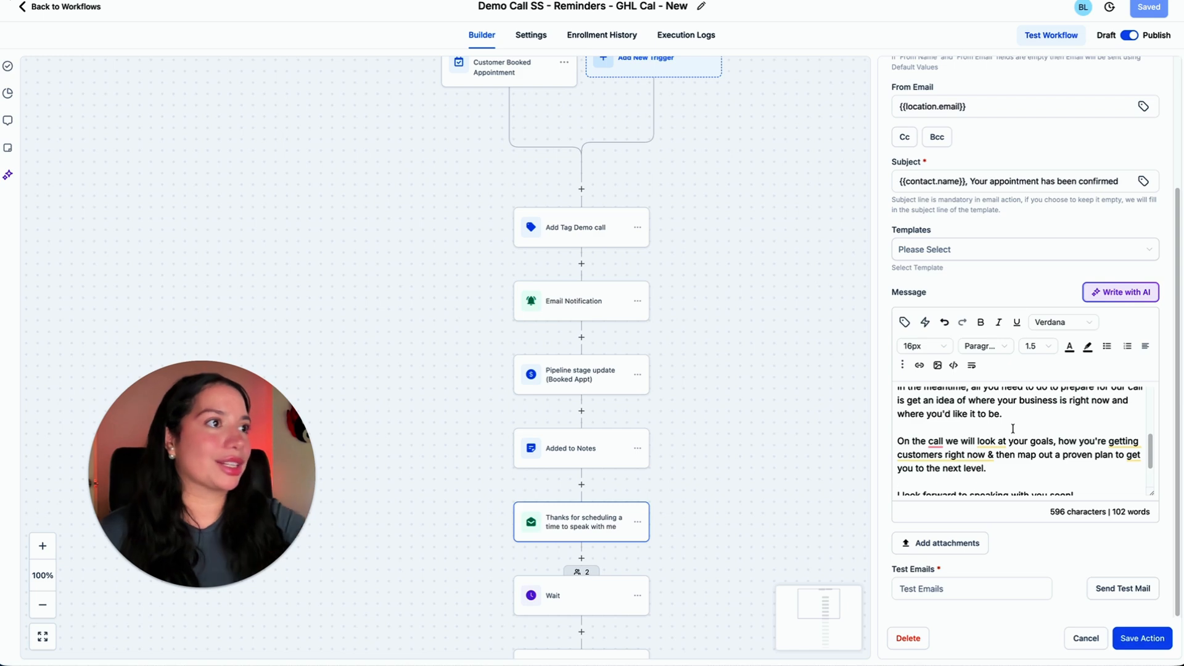
Check the Wait action after the thank-you email and the message of "SMS Appt reserved, reply yes to confirm the time".
scroll(561, 404, "down", 3)
left_click(561, 404)
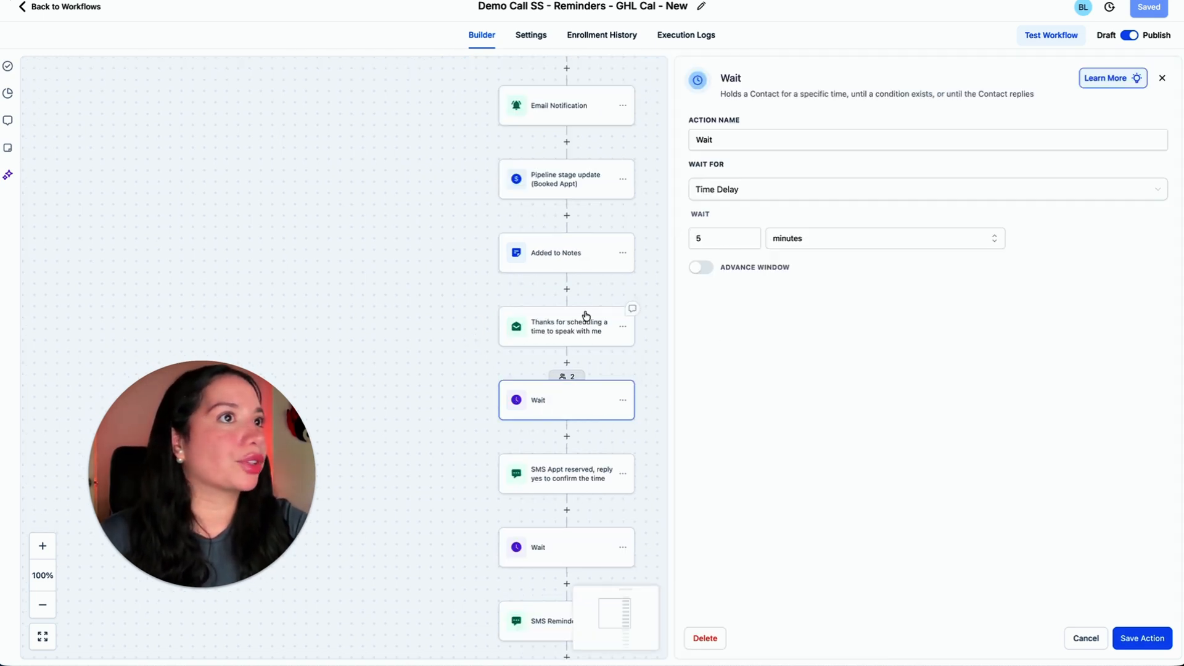
left_click(543, 482)
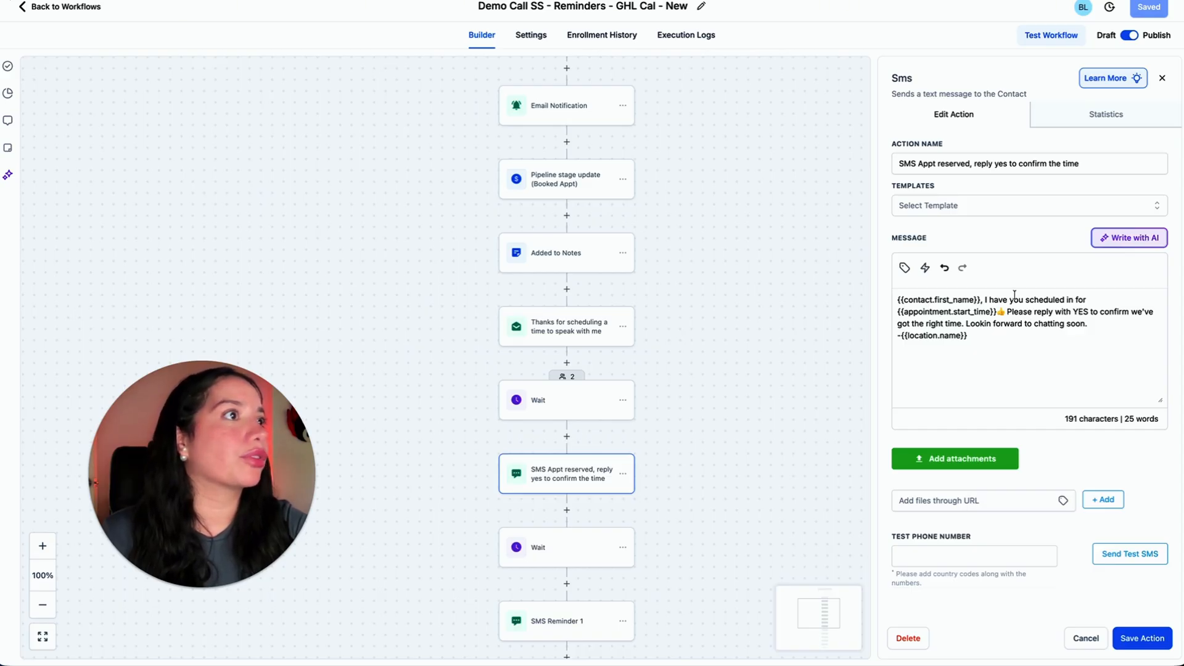
Check the appointment-time Wait before SMS Reminder 1 and read that reminder's message.
scroll(759, 420, "down", 2)
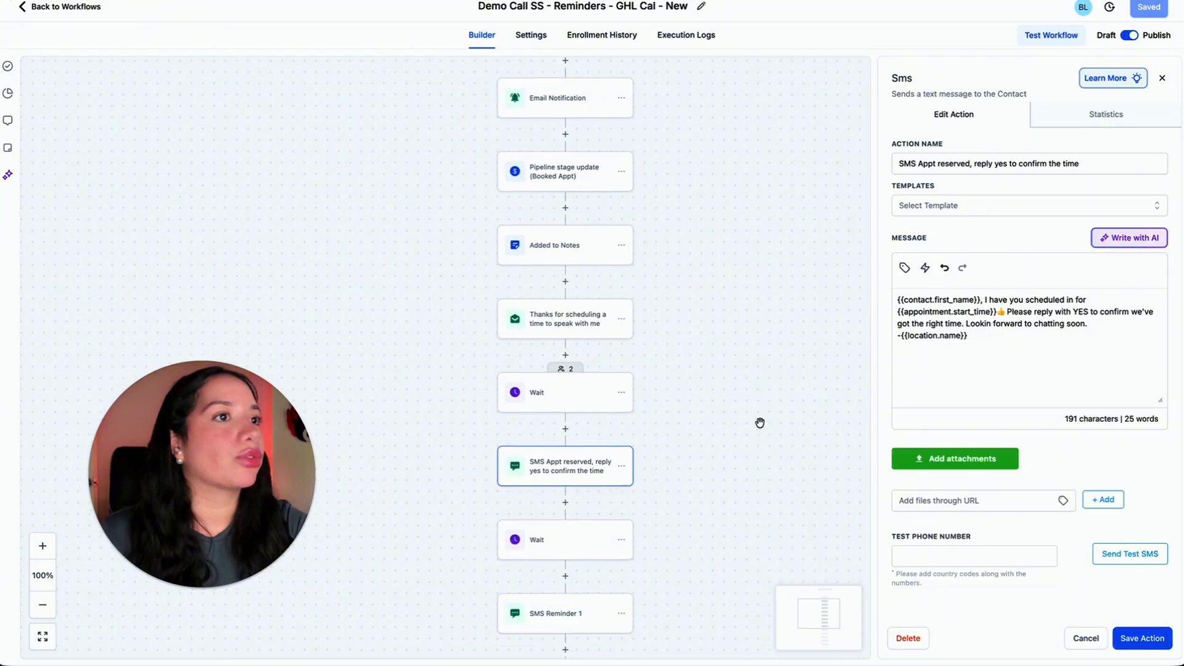
scroll(719, 434, "down", 5)
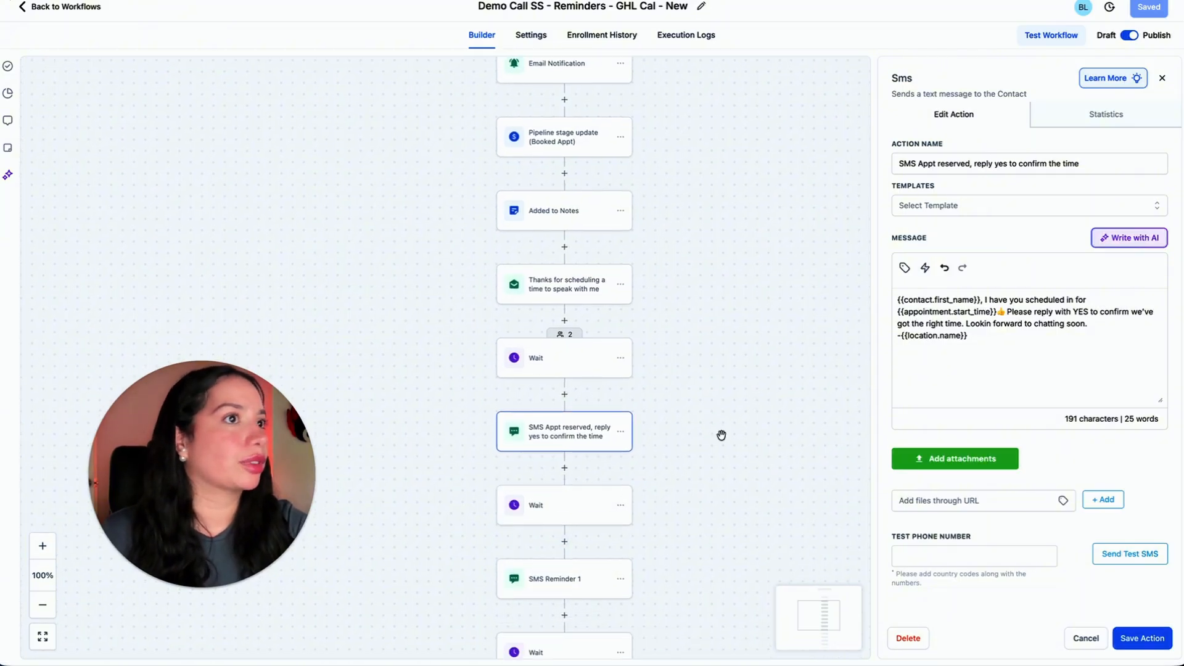
left_click(574, 463)
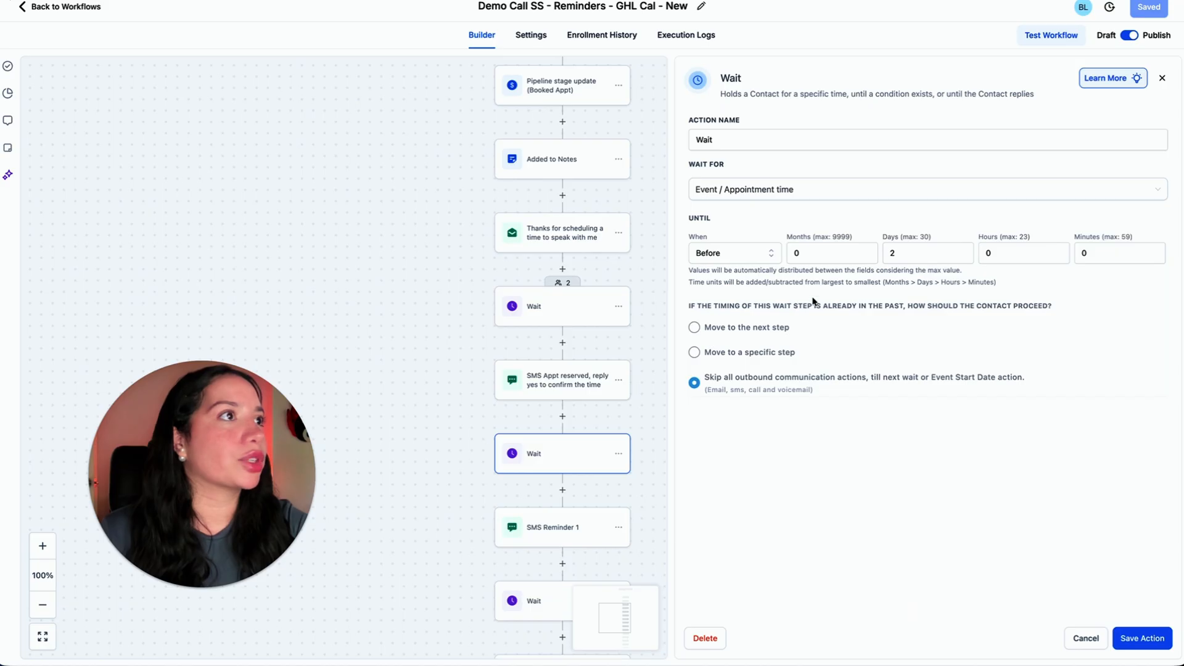
left_click(526, 532)
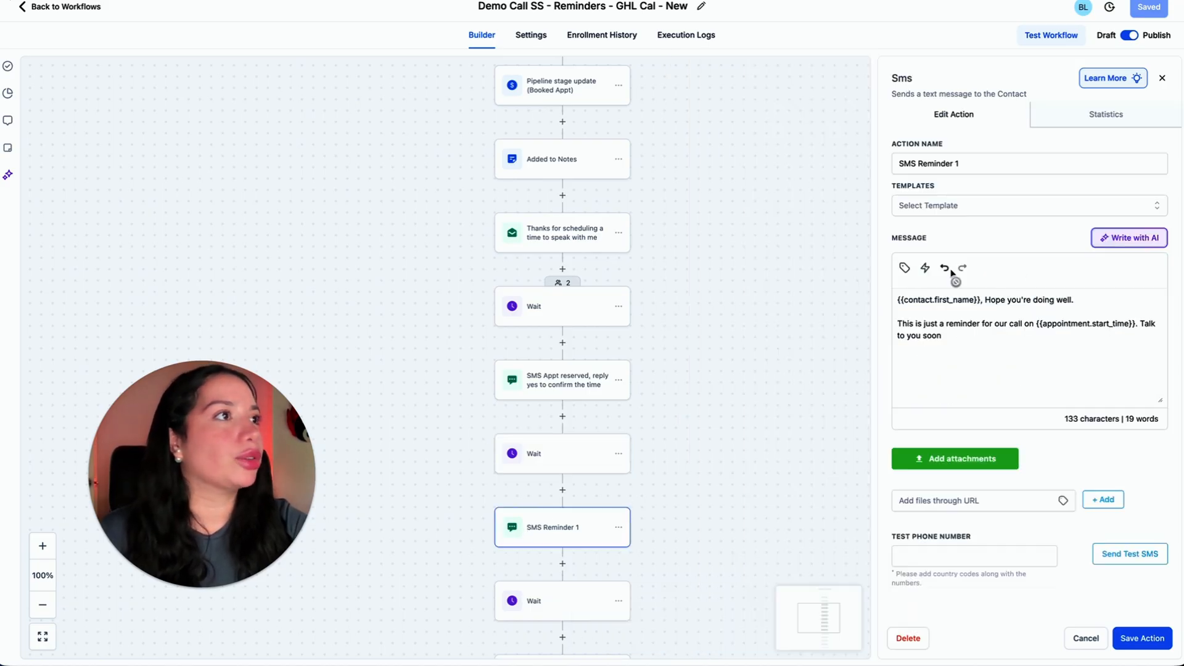
Inspect the Wait and SMS actions from the one after SMS Reminder 1 through the "zoom link ok?" message.
scroll(788, 375, "down", 1)
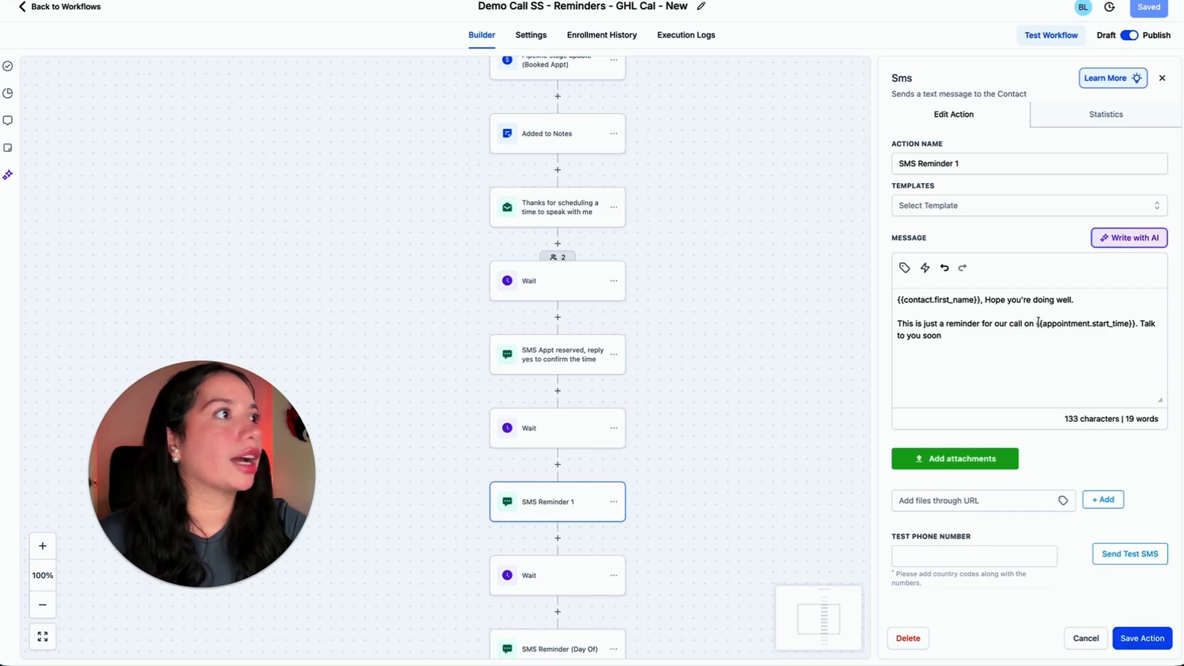
scroll(696, 404, "down", 3)
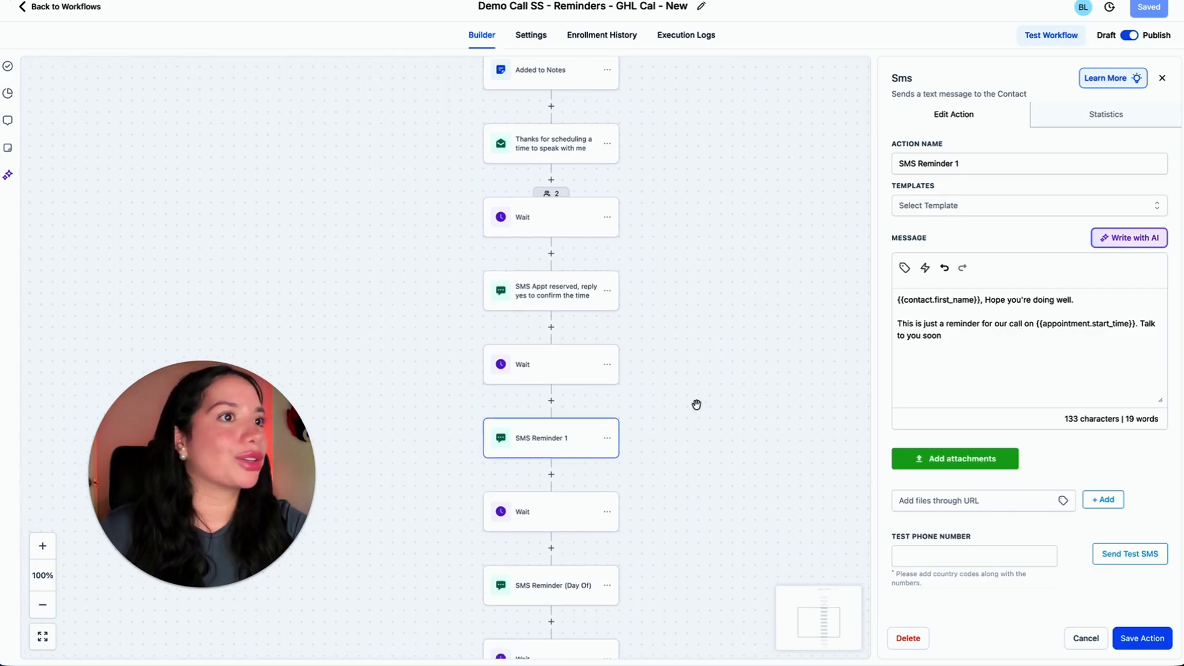
scroll(696, 405, "down", 3)
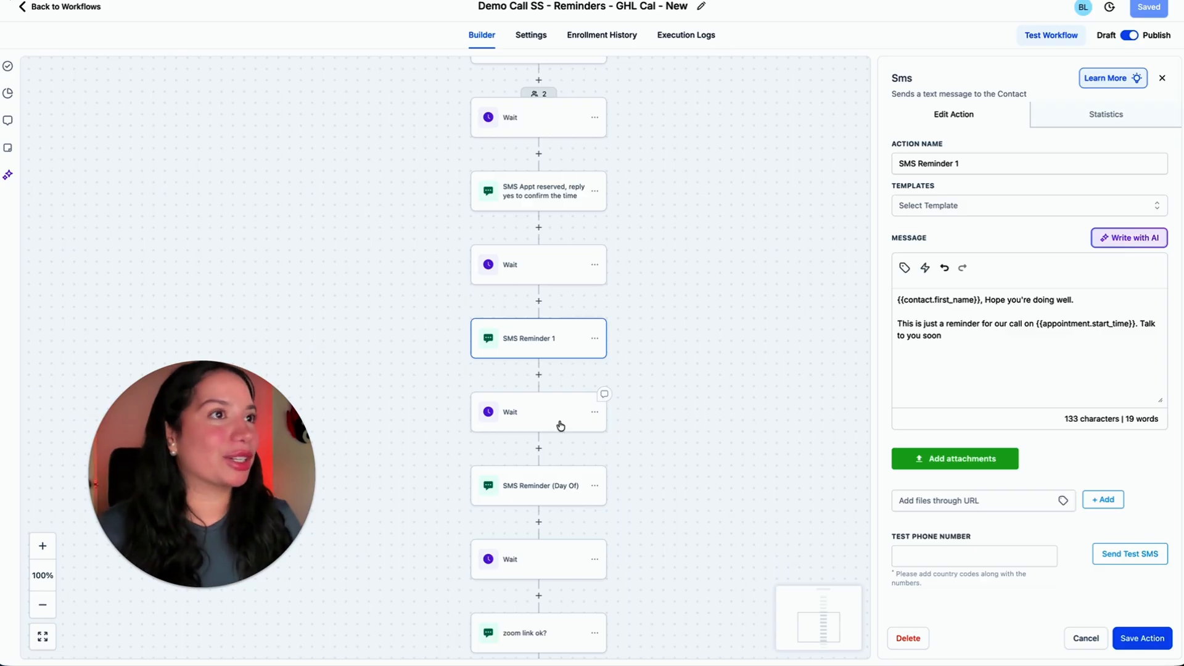
left_click(560, 426)
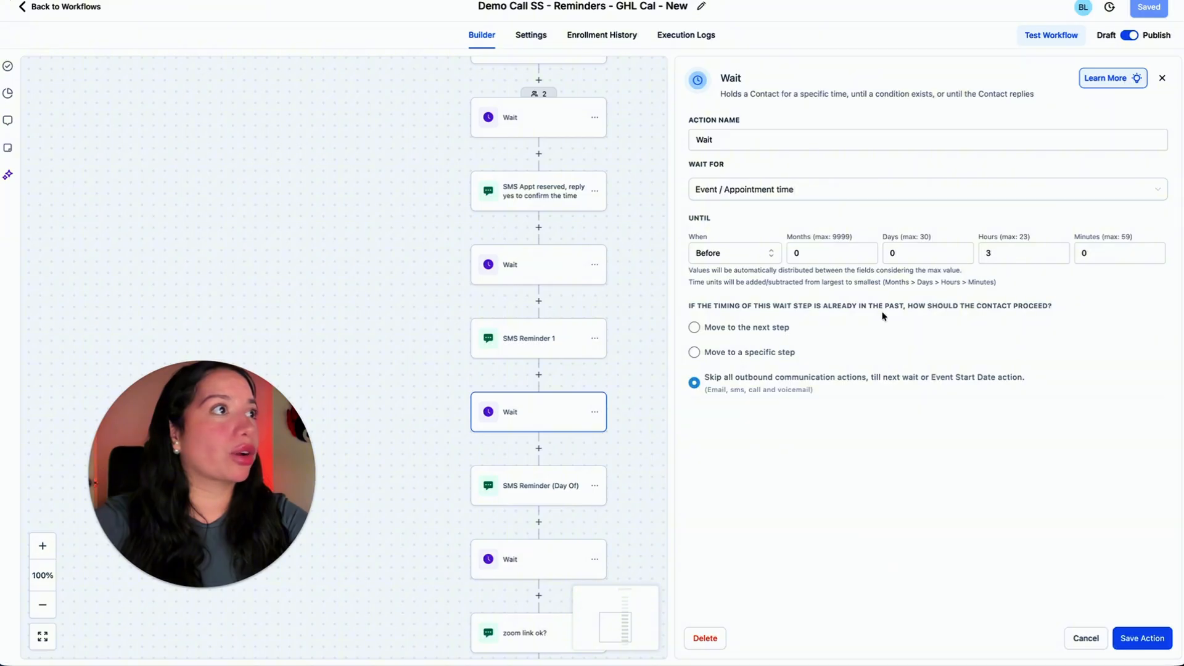
left_click(536, 500)
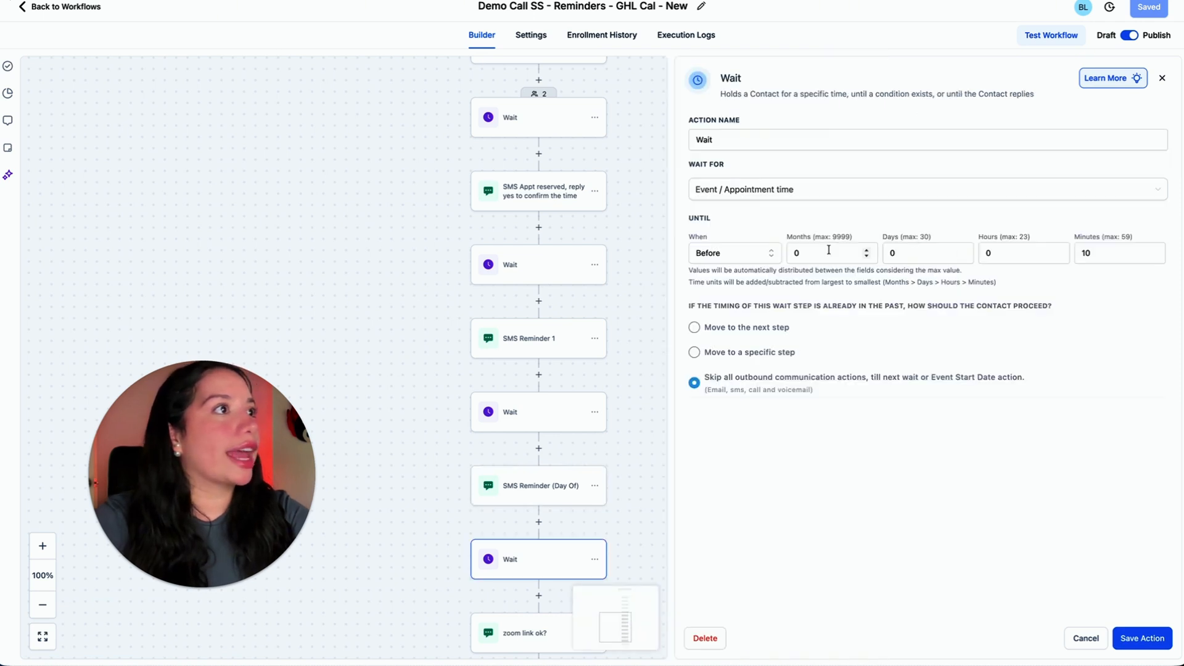
left_click(508, 643)
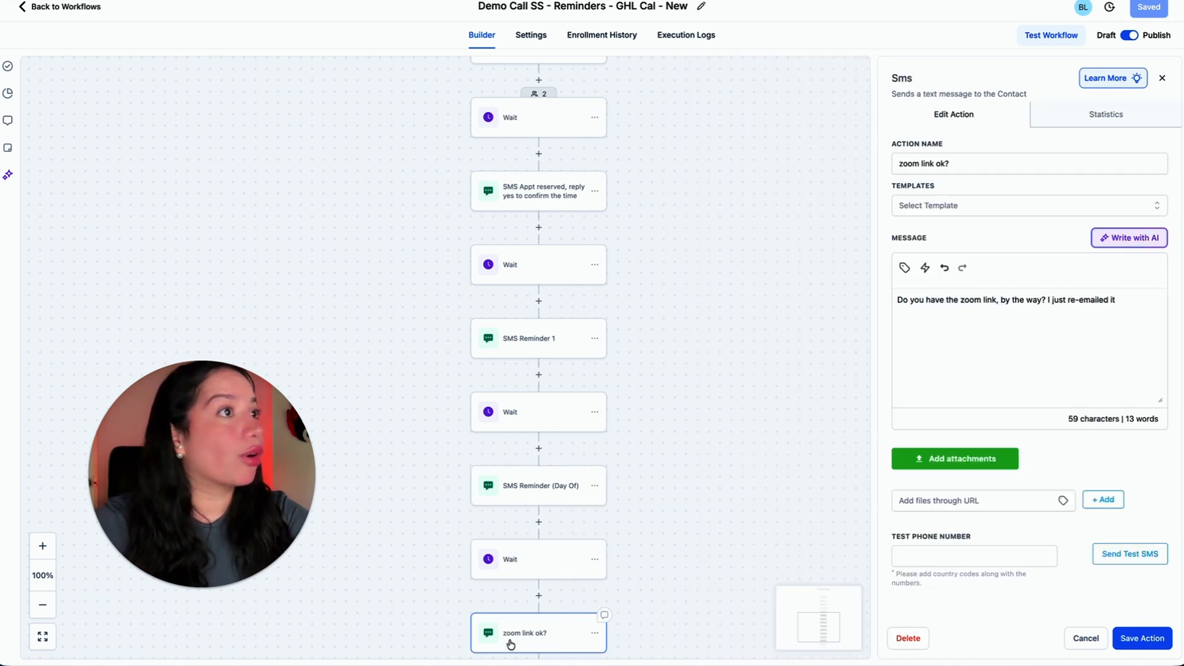
Read the subject and message of the final Email zoom link action and look back over the reminder sequence.
scroll(728, 457, "down", 3)
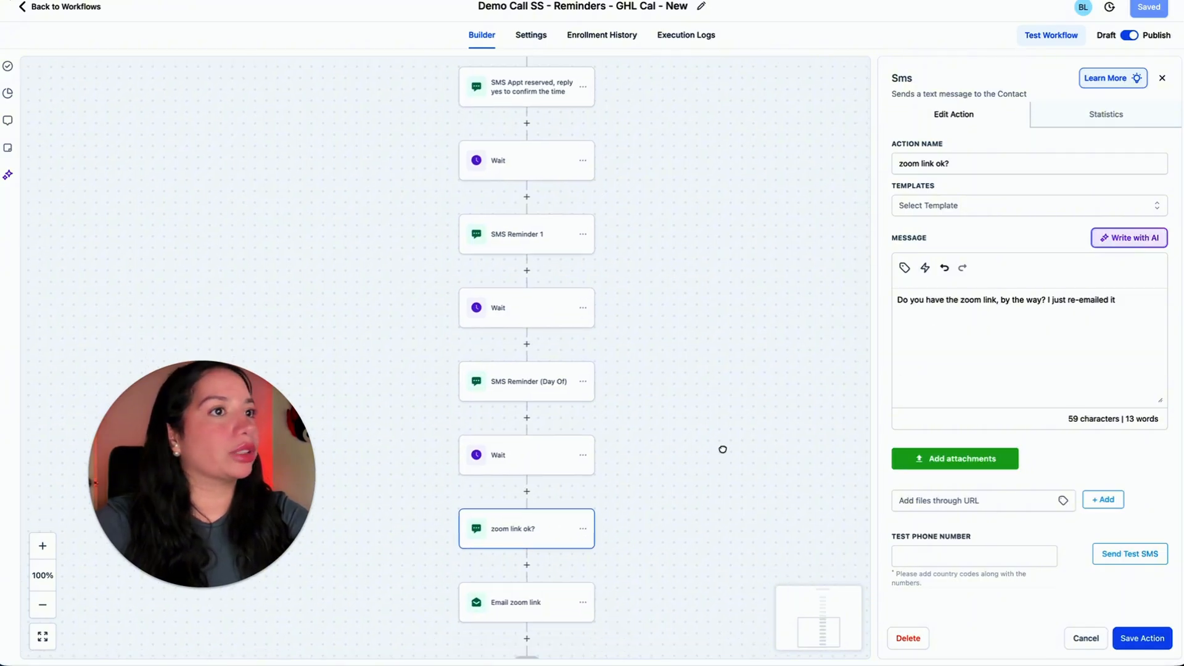
left_click_drag(722, 449, 723, 342)
left_click(525, 497)
scroll(1030, 469, "down", 2)
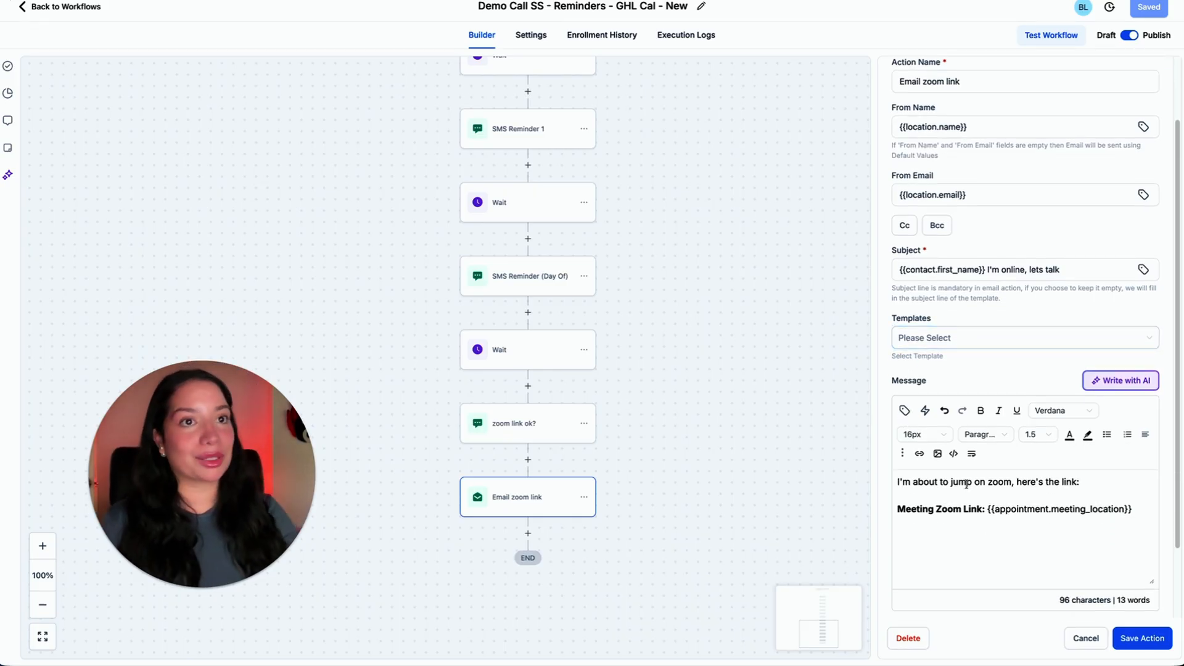
left_click_drag(768, 450, 777, 425)
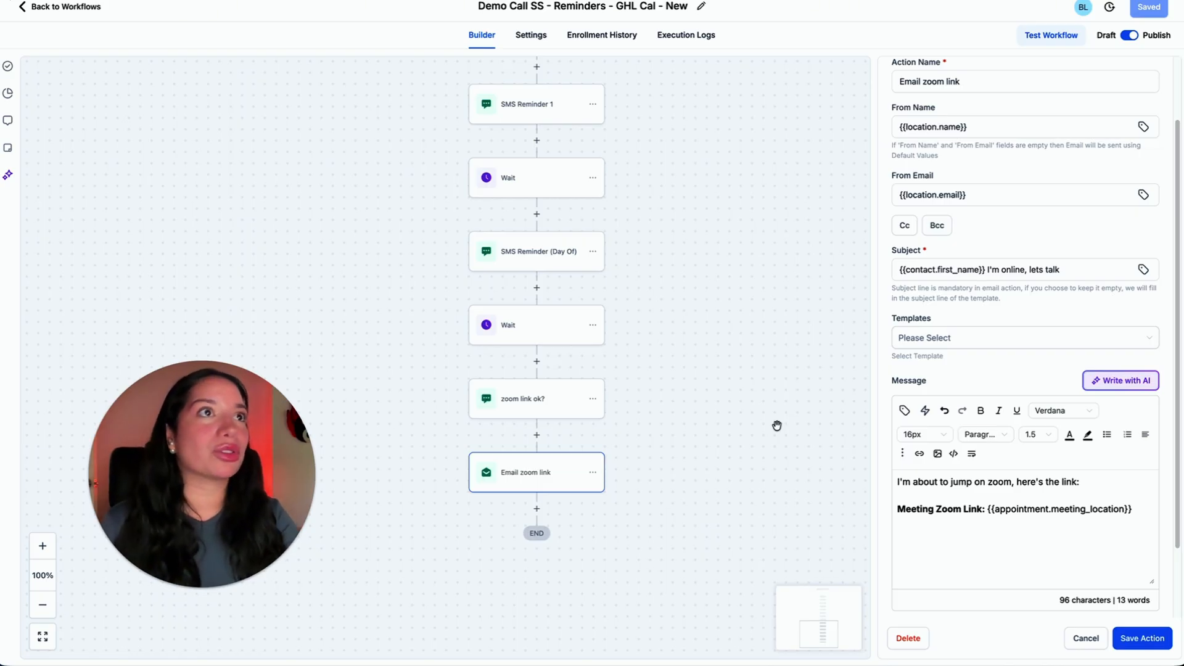
scroll(777, 426, "up", 10)
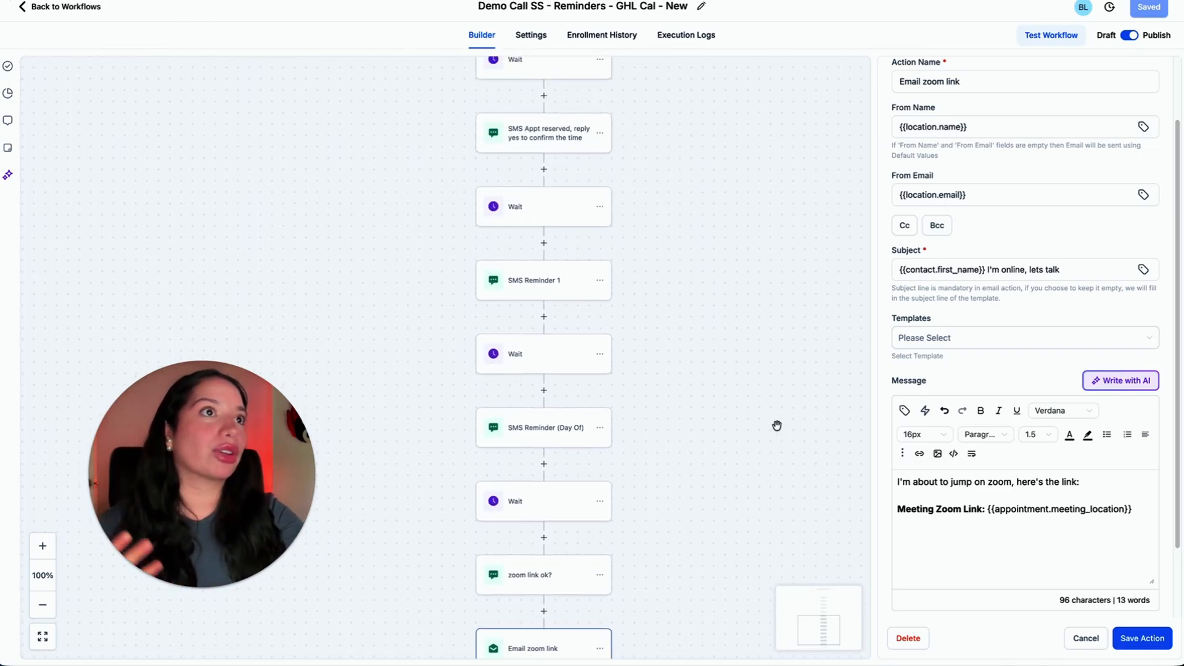